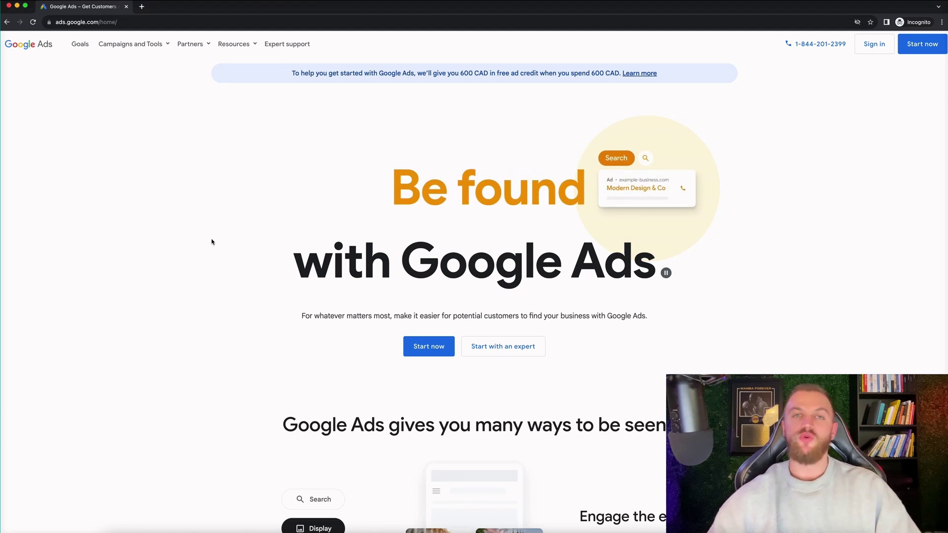
Step: Search for 'google ads' in a new tab and open the Google Ads site
{"action": "left_click", "coordinate": [142, 8]}
{"action": "type", "text": "google ads"}
{"action": "key", "text": "Return"}
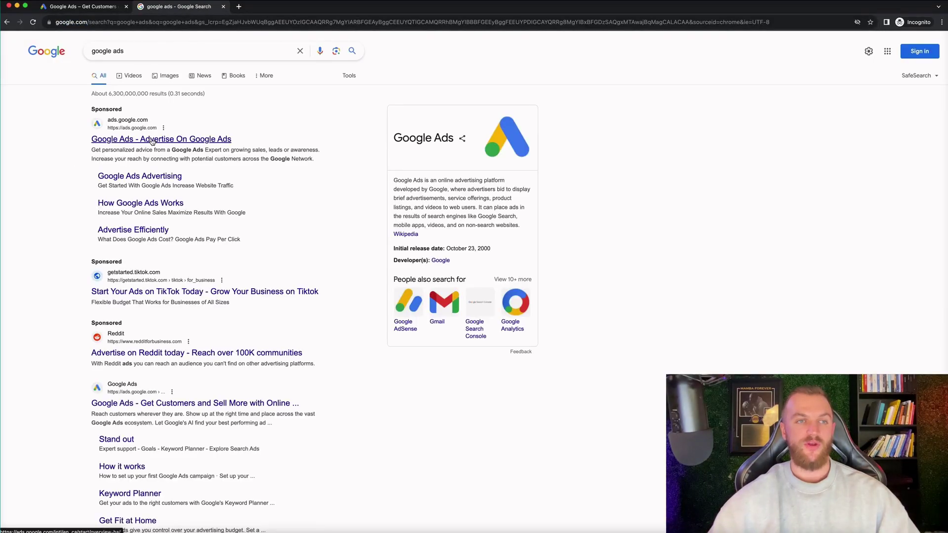
{"action": "left_click", "coordinate": [152, 140]}
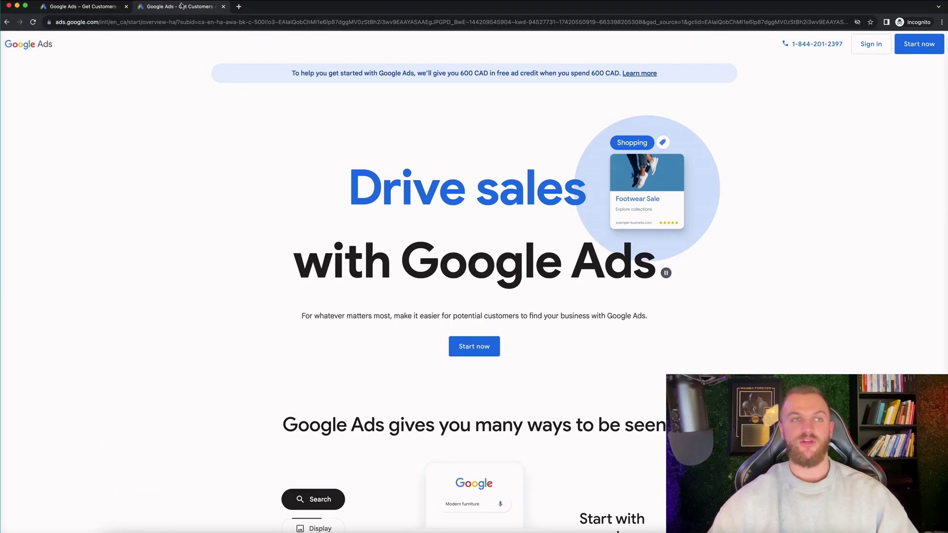
{"action": "left_click", "coordinate": [223, 7]}
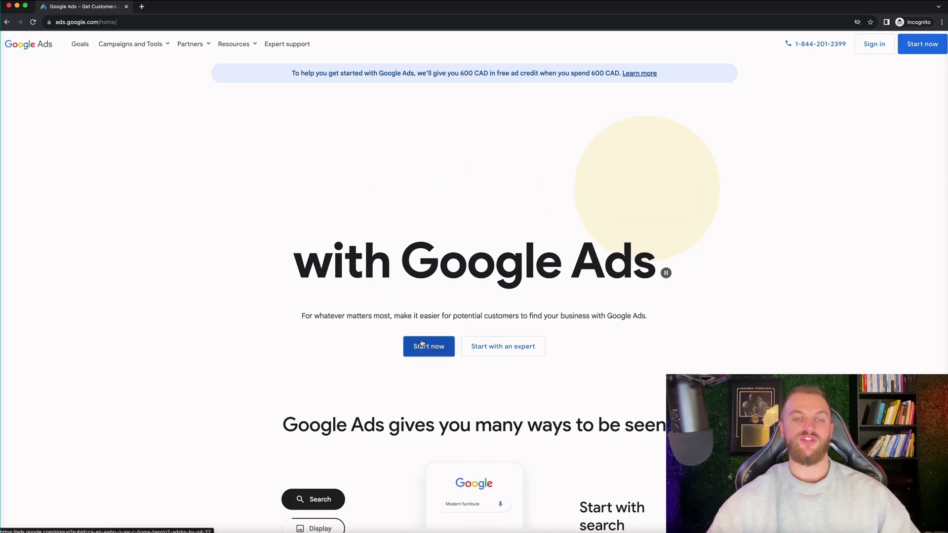
Step: Start a new Google Ads account and review the three-step first-campaign introduction
{"action": "scroll", "coordinate": [422, 343], "scroll_direction": "down", "scroll_amount": 6}
{"action": "scroll", "coordinate": [422, 344], "scroll_direction": "down", "scroll_amount": 15}
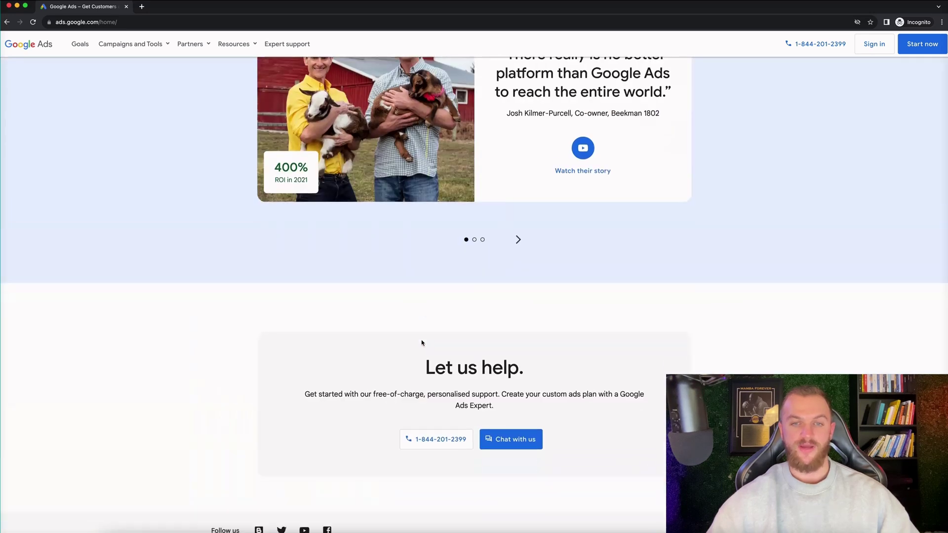
{"action": "scroll", "coordinate": [421, 346], "scroll_direction": "up", "scroll_amount": 20}
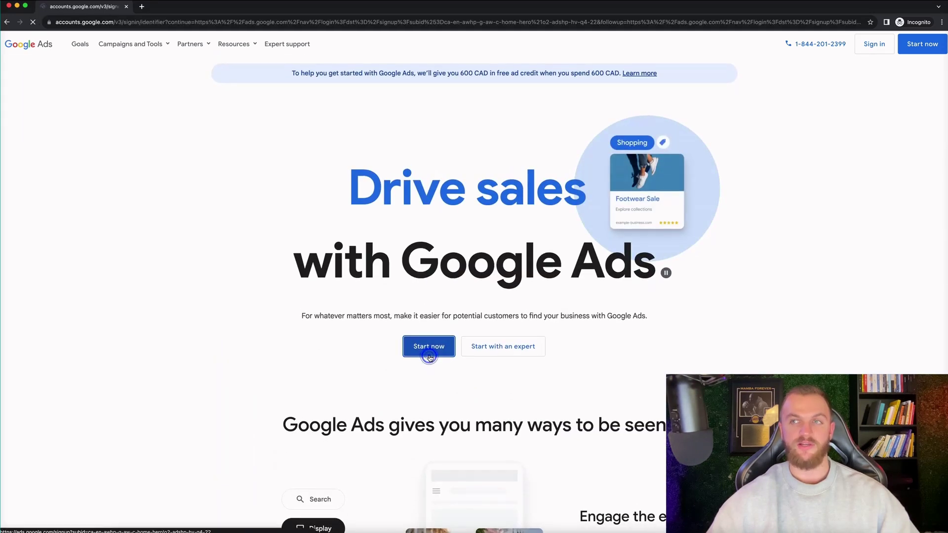
{"action": "left_click", "coordinate": [423, 354]}
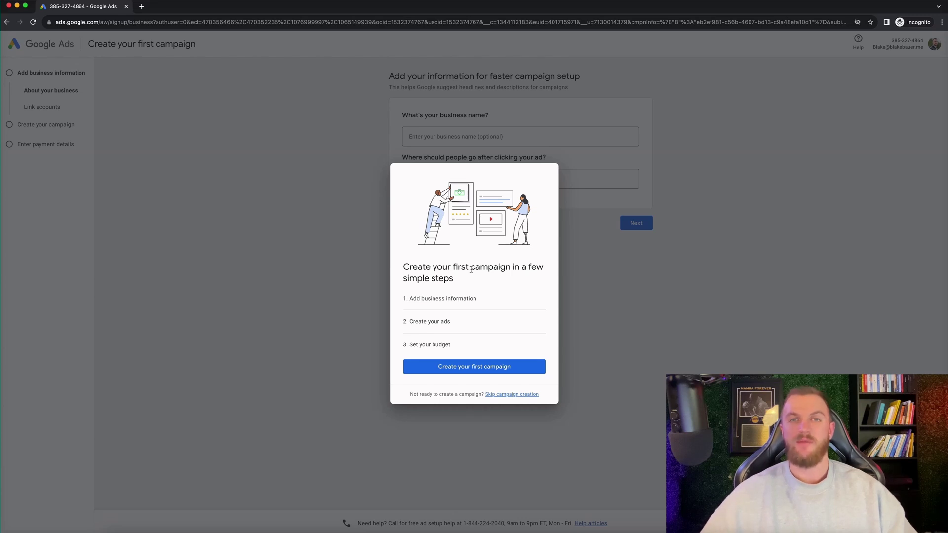
{"action": "left_click_drag", "start_coordinate": [477, 298], "coordinate": [415, 305]}
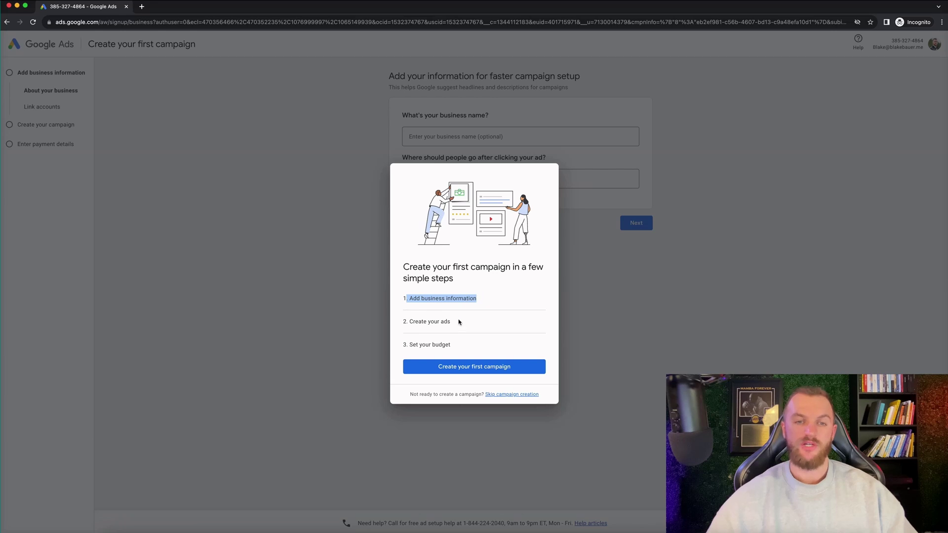
{"action": "left_click_drag", "start_coordinate": [459, 322], "coordinate": [406, 322]}
{"action": "left_click_drag", "start_coordinate": [456, 347], "coordinate": [406, 347]}
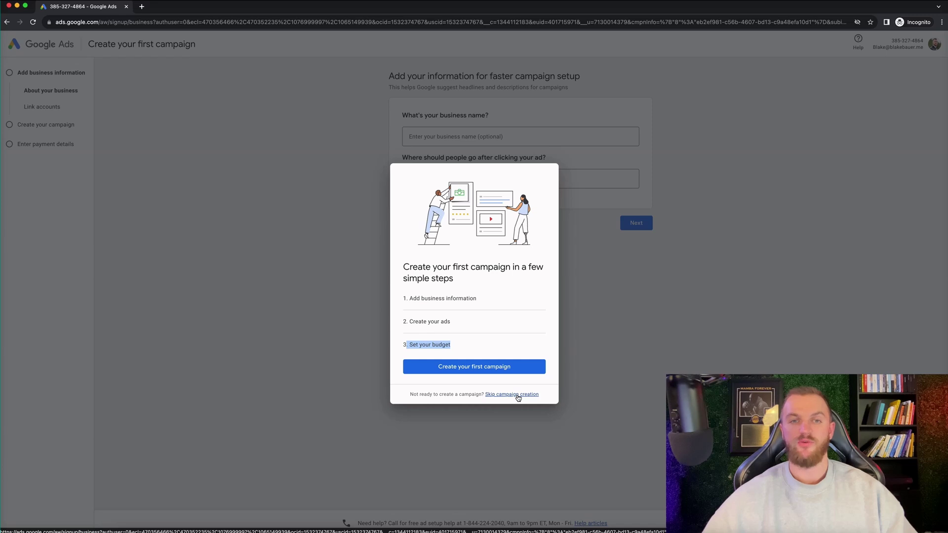
Step: Enter business name 'Jetstream Digital Test' with site jetstreamdigital.io, then skip account linking
{"action": "left_click", "coordinate": [499, 371]}
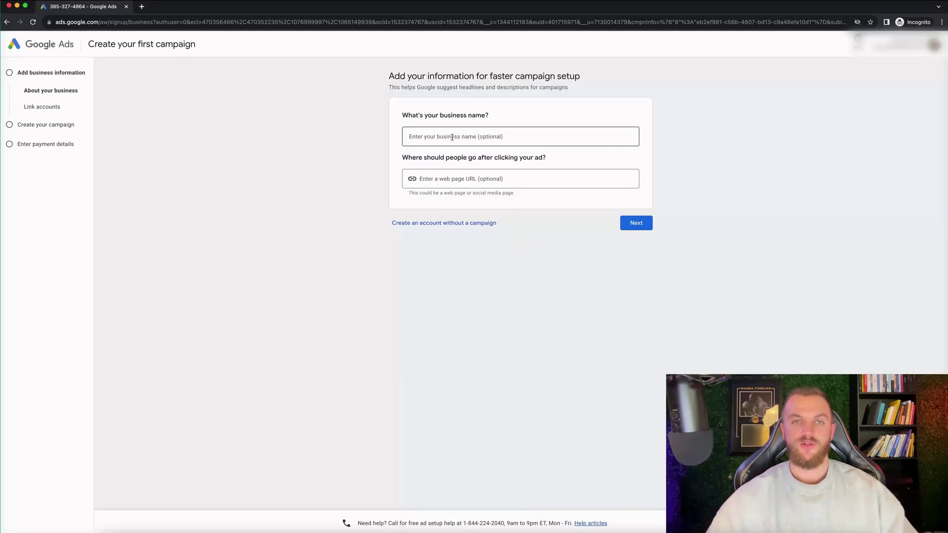
{"action": "left_click", "coordinate": [455, 136]}
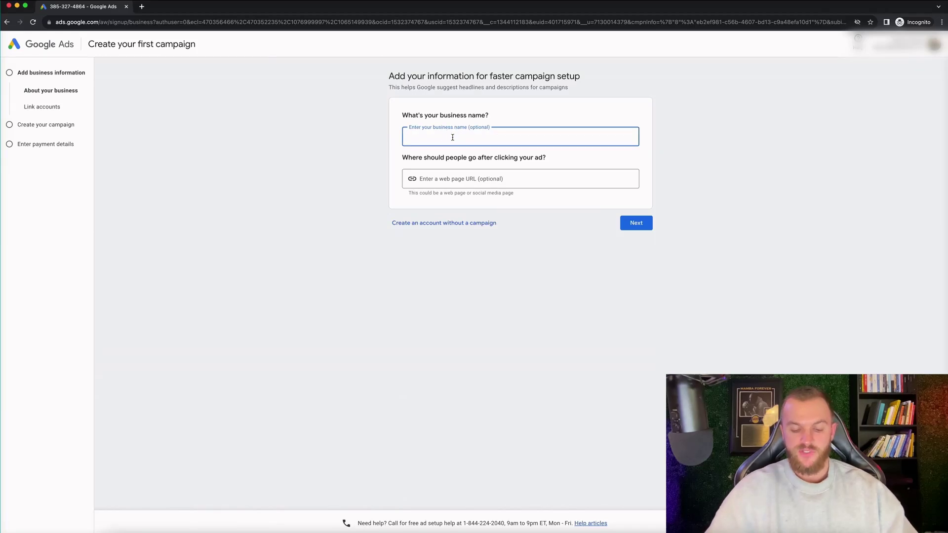
{"action": "type", "text": "Jetstream Digi"}
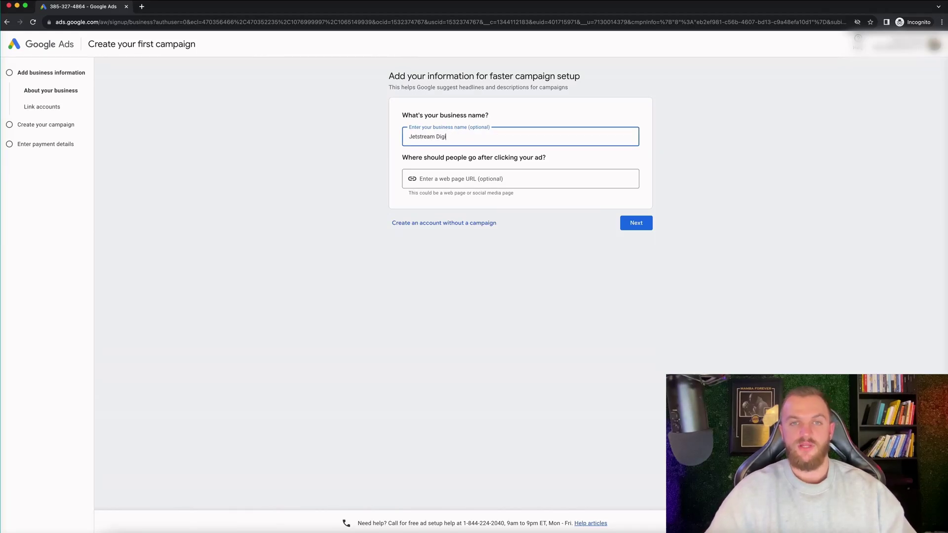
{"action": "type", "text": "tal Test"}
{"action": "key", "text": "Tab"}
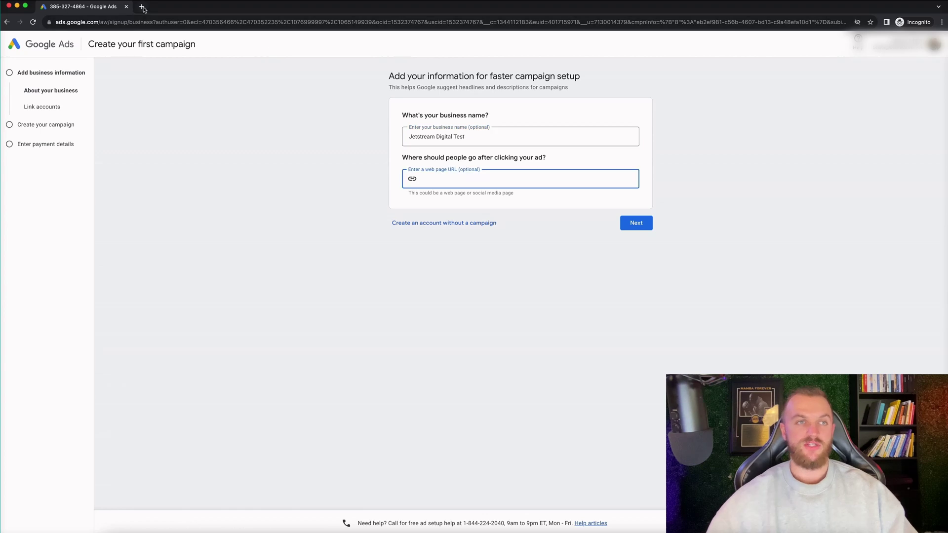
{"action": "left_click", "coordinate": [143, 7]}
{"action": "type", "text": "jetstreamdigital.io/"}
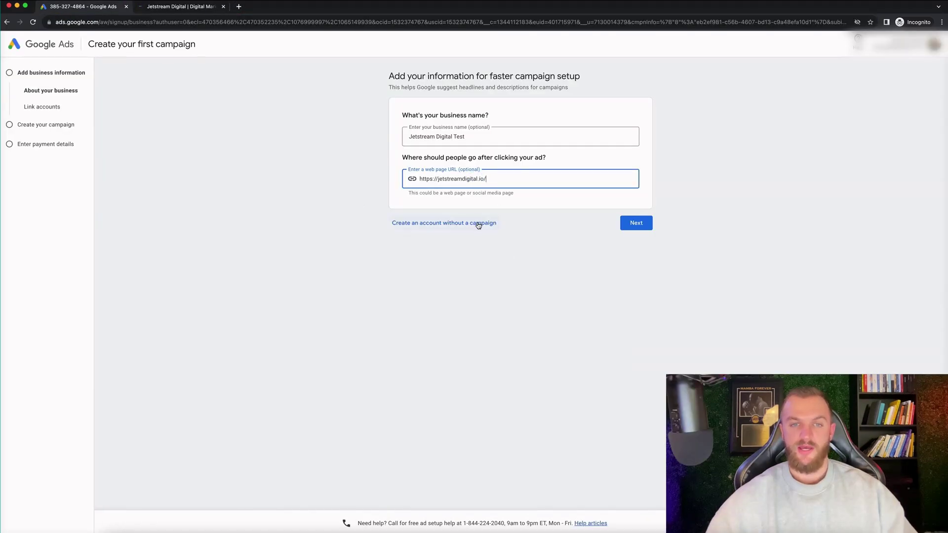
{"action": "key", "text": "Return"}
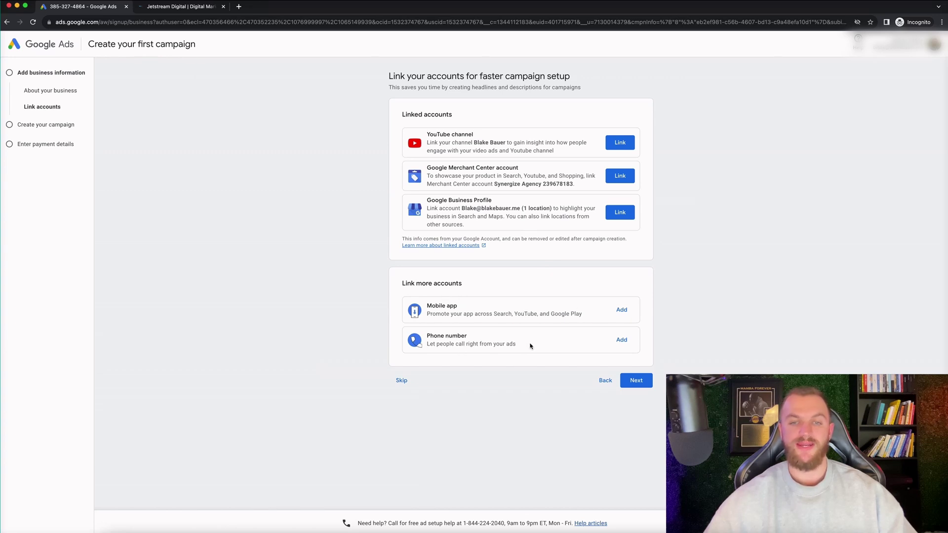
{"action": "left_click_drag", "start_coordinate": [532, 346], "coordinate": [412, 337]}
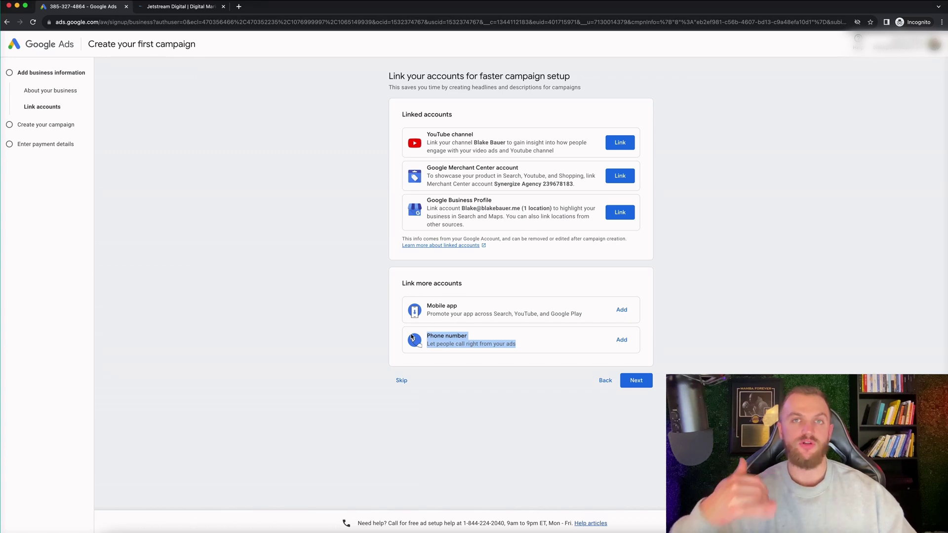
{"action": "left_click", "coordinate": [642, 381]}
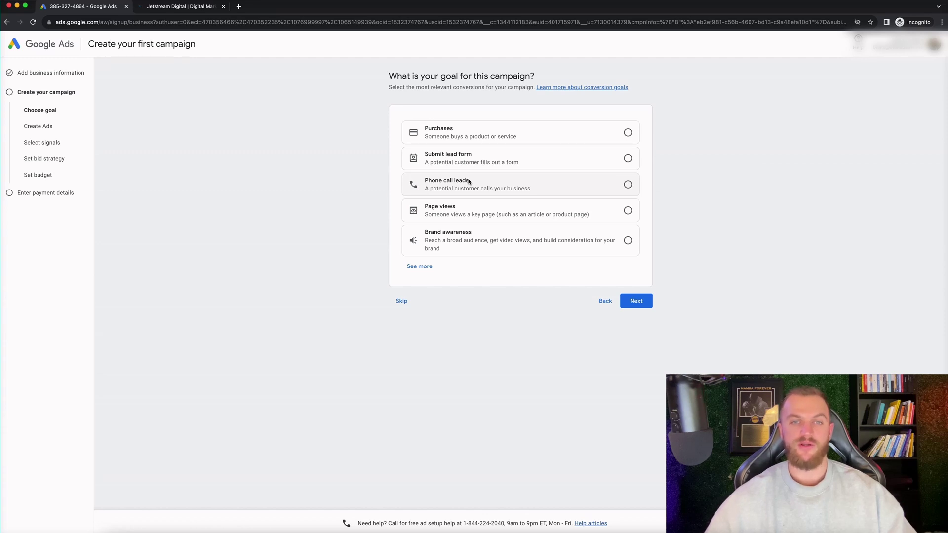
Step: Expand the full list of campaign goals and choose Purchases as the goal
{"action": "left_click", "coordinate": [429, 267]}
{"action": "scroll", "coordinate": [482, 284], "scroll_direction": "down", "scroll_amount": 2}
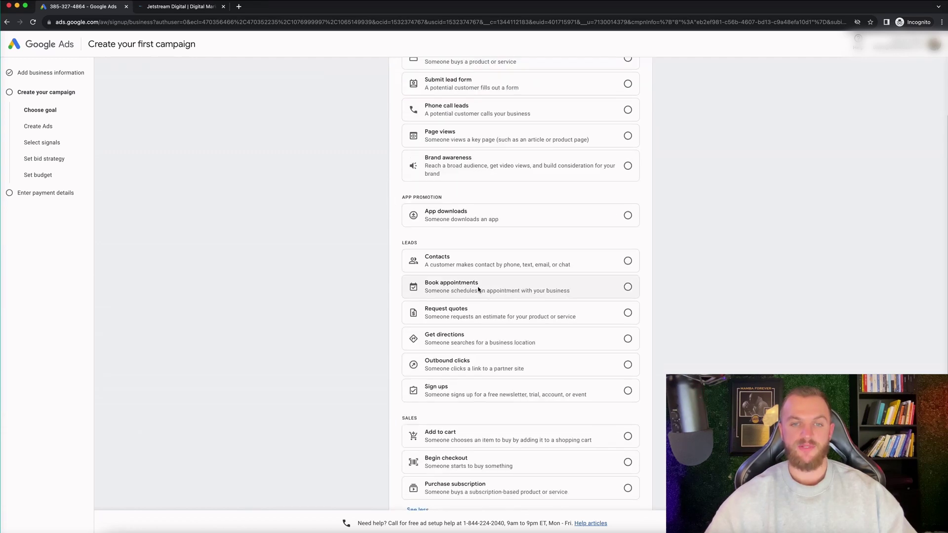
{"action": "scroll", "coordinate": [474, 299], "scroll_direction": "down", "scroll_amount": 2}
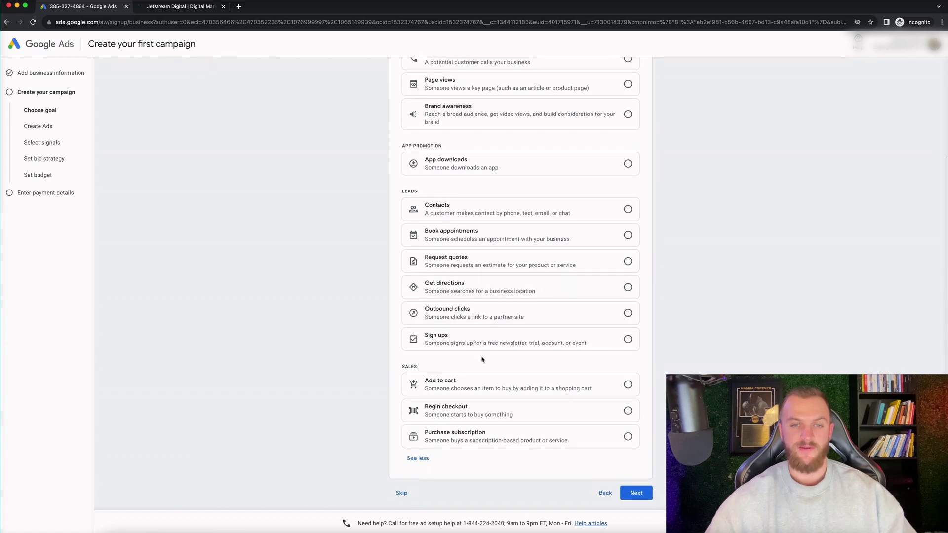
{"action": "scroll", "coordinate": [482, 359], "scroll_direction": "up", "scroll_amount": 5}
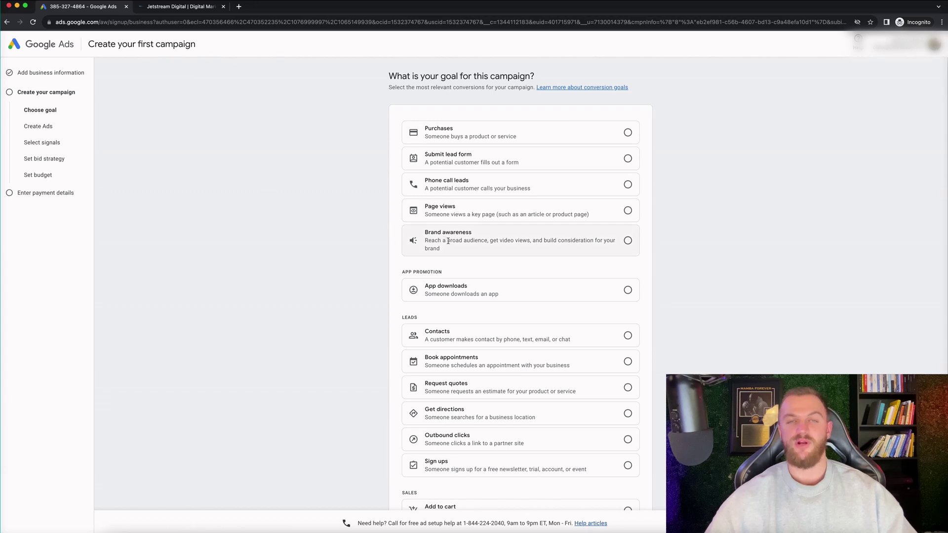
{"action": "scroll", "coordinate": [450, 241], "scroll_direction": "down", "scroll_amount": 2}
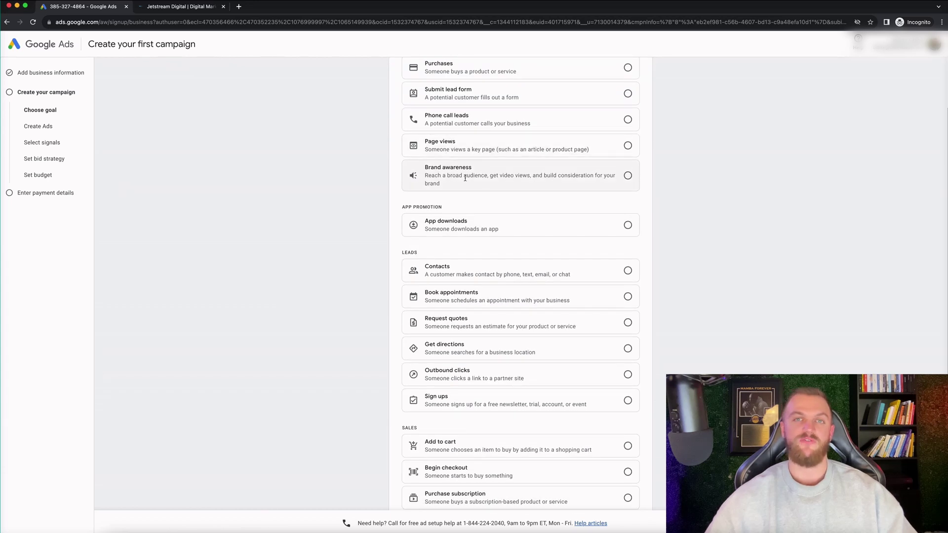
{"action": "scroll", "coordinate": [483, 206], "scroll_direction": "down", "scroll_amount": 2}
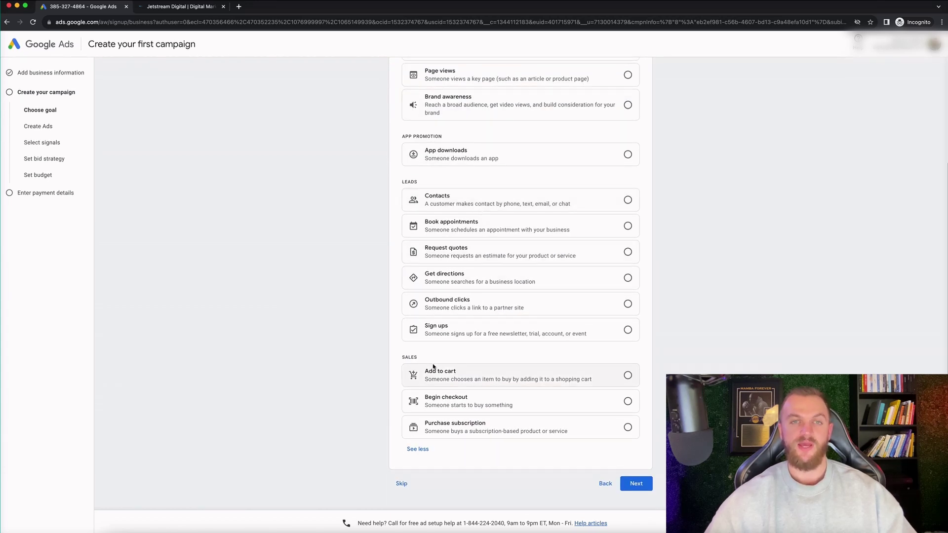
{"action": "scroll", "coordinate": [483, 113], "scroll_direction": "up", "scroll_amount": 4}
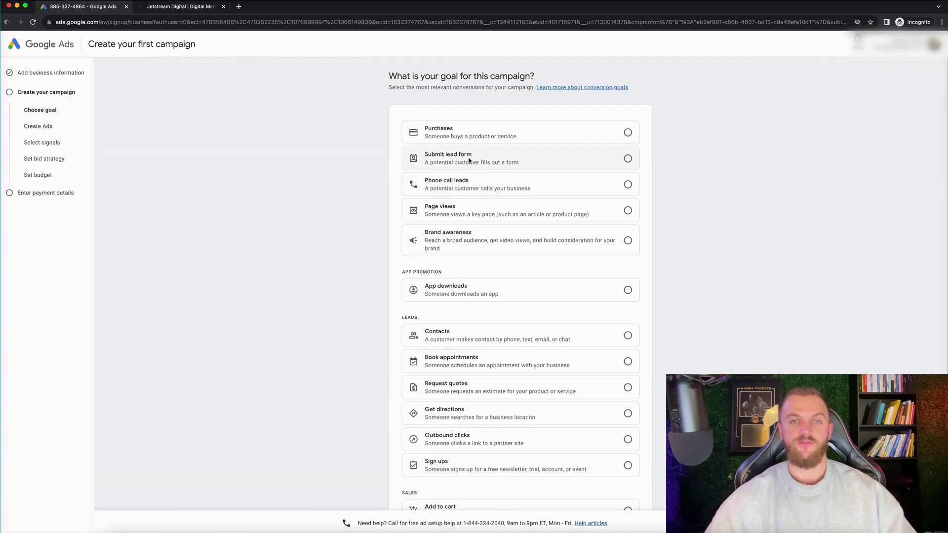
{"action": "left_click", "coordinate": [452, 134]}
{"action": "scroll", "coordinate": [544, 296], "scroll_direction": "down", "scroll_amount": 4}
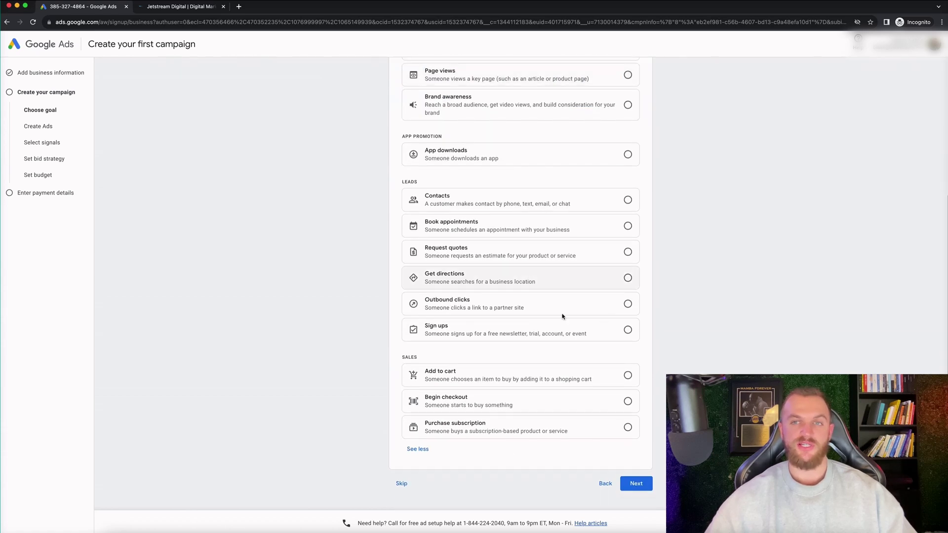
{"action": "left_click", "coordinate": [637, 483]}
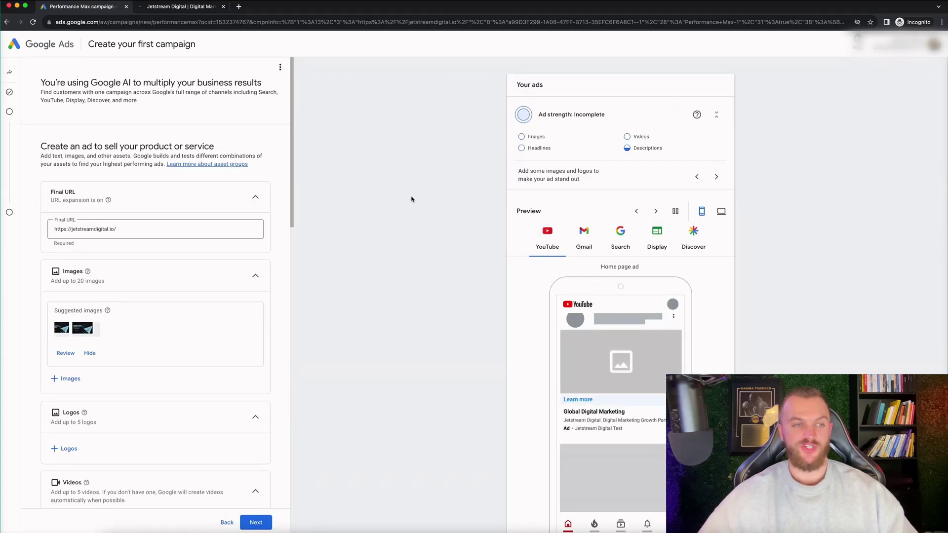
Step: Add five free stock images to the ad and save them
{"action": "scroll", "coordinate": [124, 247], "scroll_direction": "down", "scroll_amount": 2}
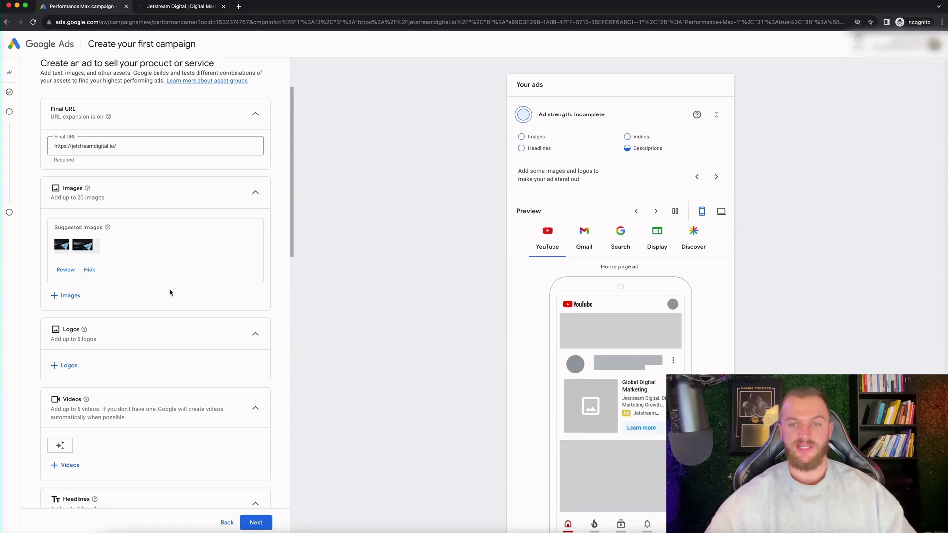
{"action": "left_click", "coordinate": [69, 296]}
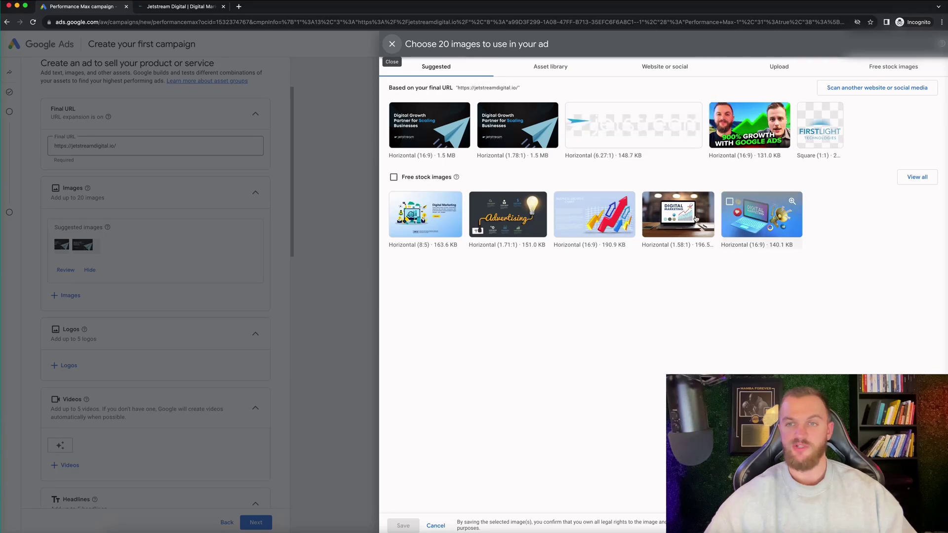
{"action": "left_click", "coordinate": [678, 215]}
{"action": "left_click", "coordinate": [761, 215]}
{"action": "left_click", "coordinate": [601, 223]}
{"action": "left_click", "coordinate": [508, 217]}
{"action": "left_click", "coordinate": [425, 217]}
{"action": "left_click", "coordinate": [393, 44]}
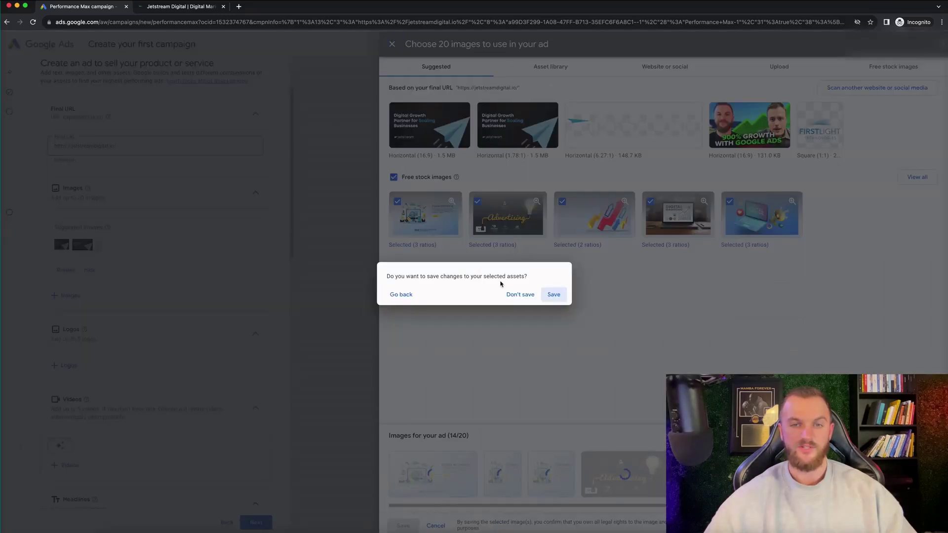
{"action": "left_click", "coordinate": [554, 295]}
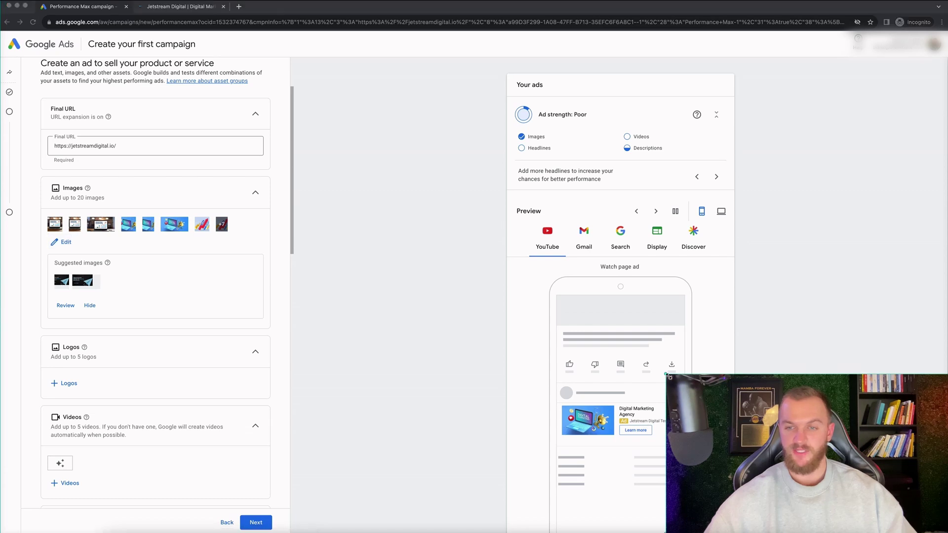
Step: Look at the logo picker and close it without choosing a logo
{"action": "left_click_drag", "start_coordinate": [667, 376], "coordinate": [738, 413]}
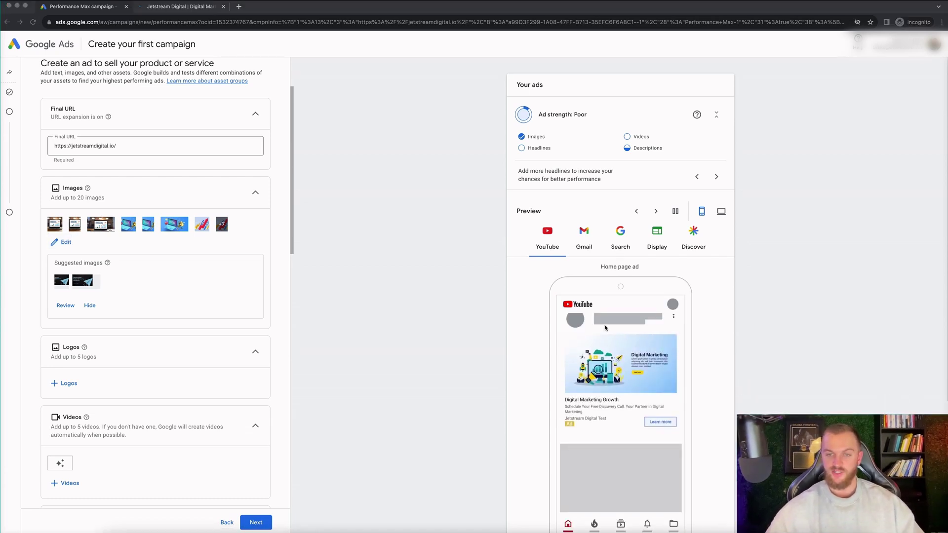
{"action": "scroll", "coordinate": [145, 240], "scroll_direction": "down", "scroll_amount": 2}
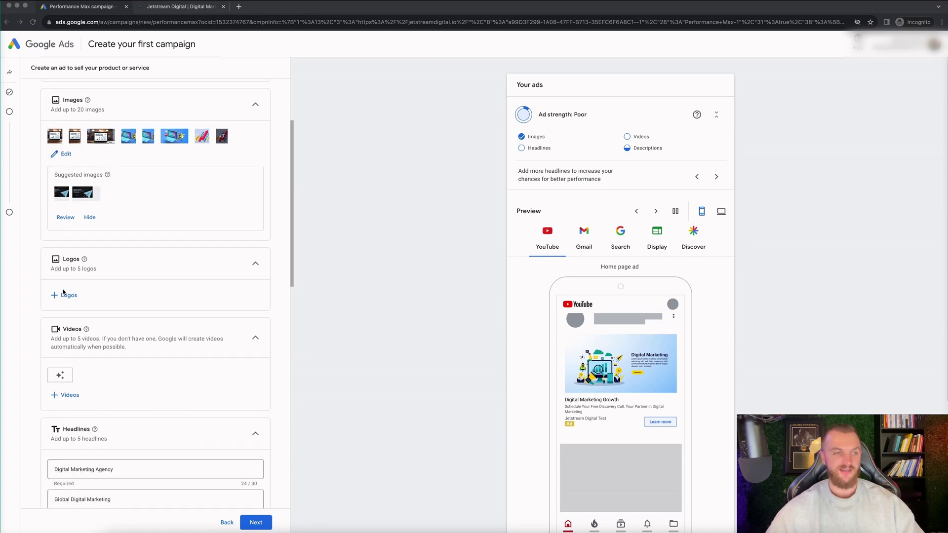
{"action": "left_click", "coordinate": [62, 295]}
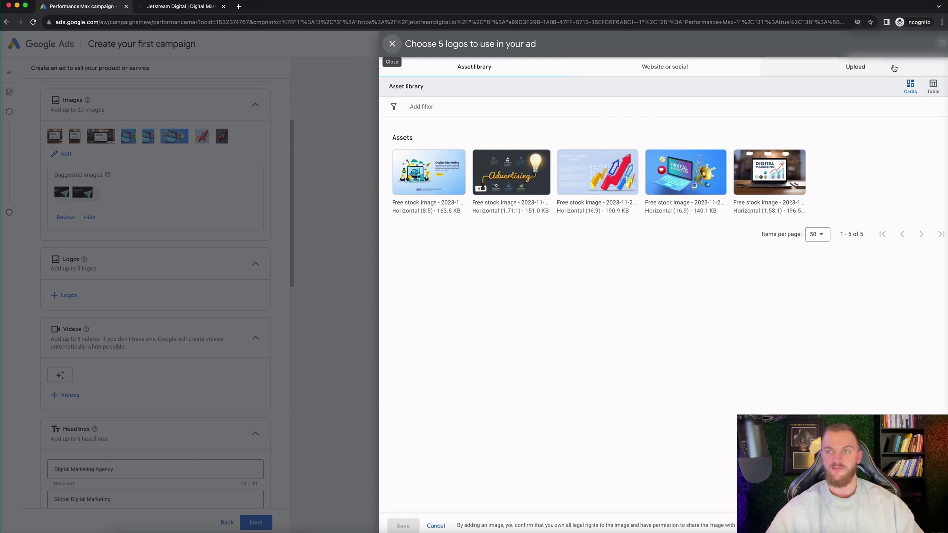
{"action": "left_click", "coordinate": [392, 44]}
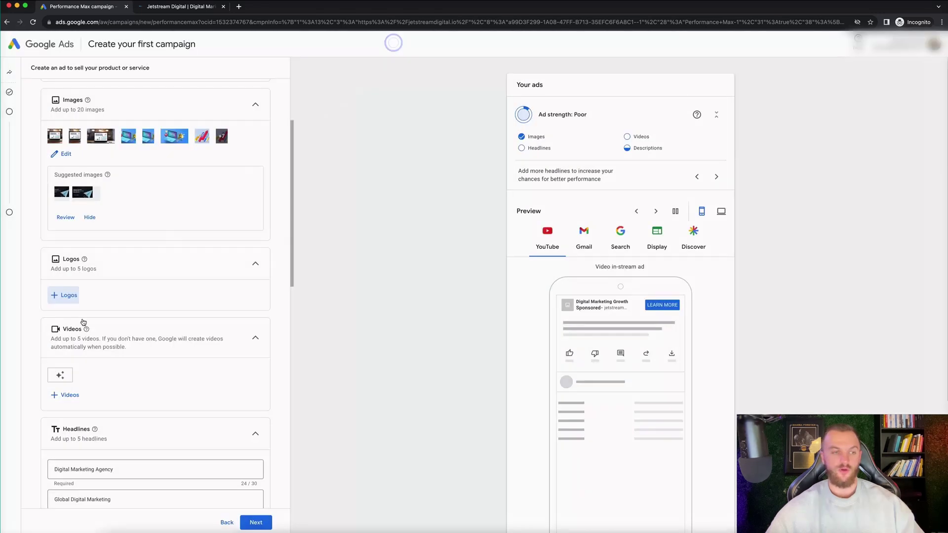
{"action": "scroll", "coordinate": [148, 346], "scroll_direction": "down", "scroll_amount": 3}
{"action": "scroll", "coordinate": [131, 376], "scroll_direction": "down", "scroll_amount": 1}
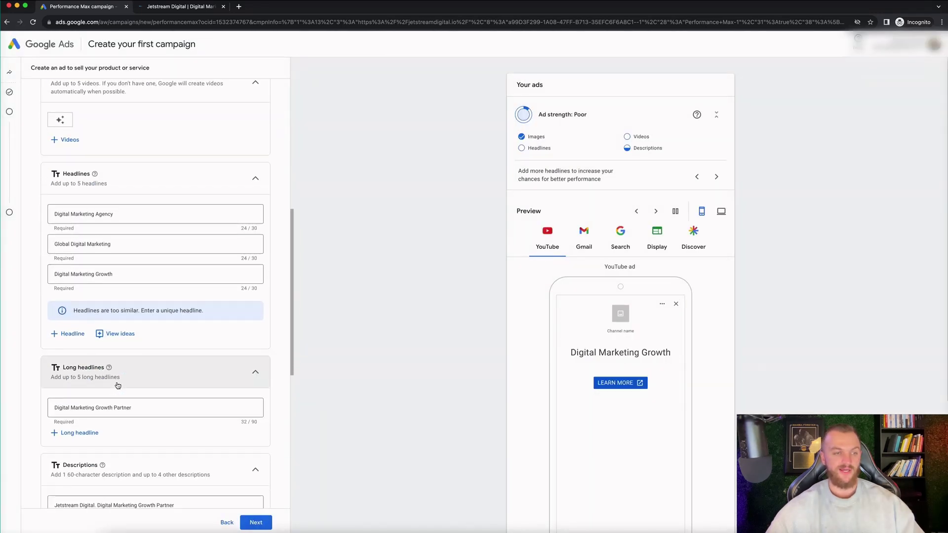
{"action": "scroll", "coordinate": [93, 354], "scroll_direction": "down", "scroll_amount": 3}
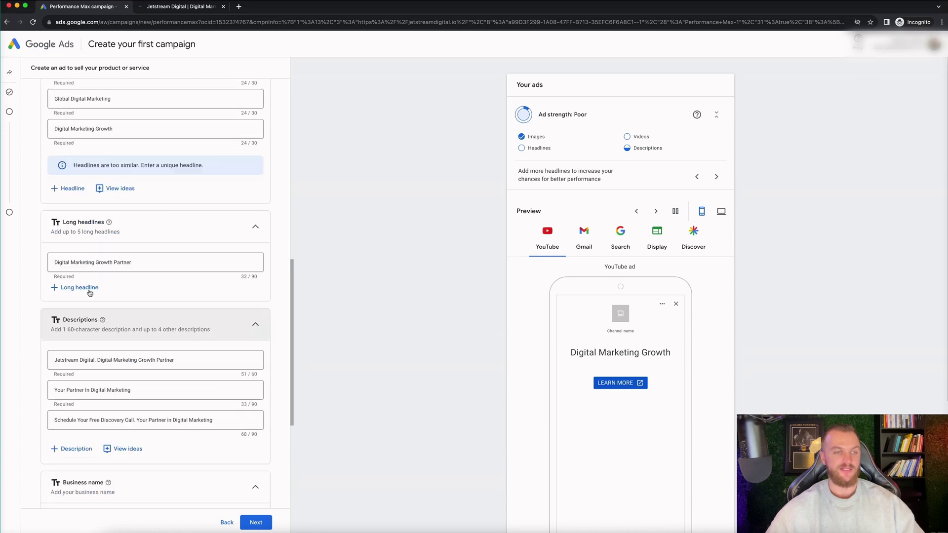
{"action": "scroll", "coordinate": [99, 276], "scroll_direction": "down", "scroll_amount": 3}
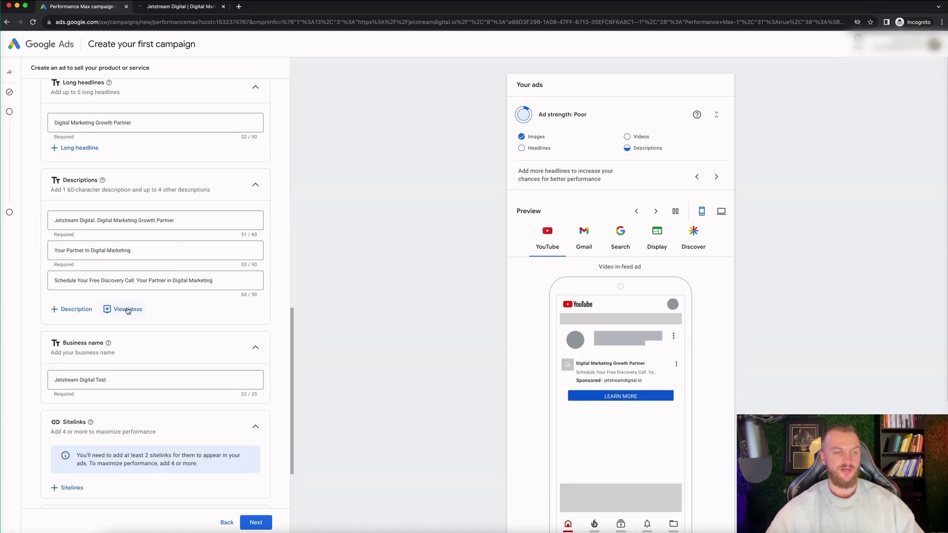
Step: Shorten the business name to 'Jetstream Digital' by deleting 'Test'
{"action": "left_click", "coordinate": [99, 381]}
{"action": "left_click_drag", "start_coordinate": [116, 380], "coordinate": [93, 382]}
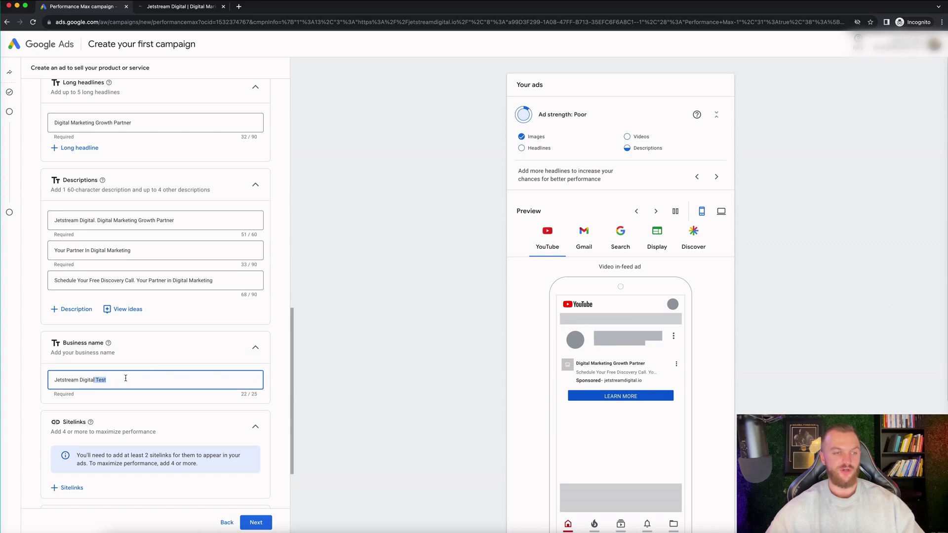
{"action": "left_click", "coordinate": [126, 379]}
{"action": "key", "text": "BackSpace"}
{"action": "key", "text": "BackSpace"}
{"action": "key", "text": "BackSpace"}
{"action": "key", "text": "BackSpace"}
{"action": "key", "text": "BackSpace"}
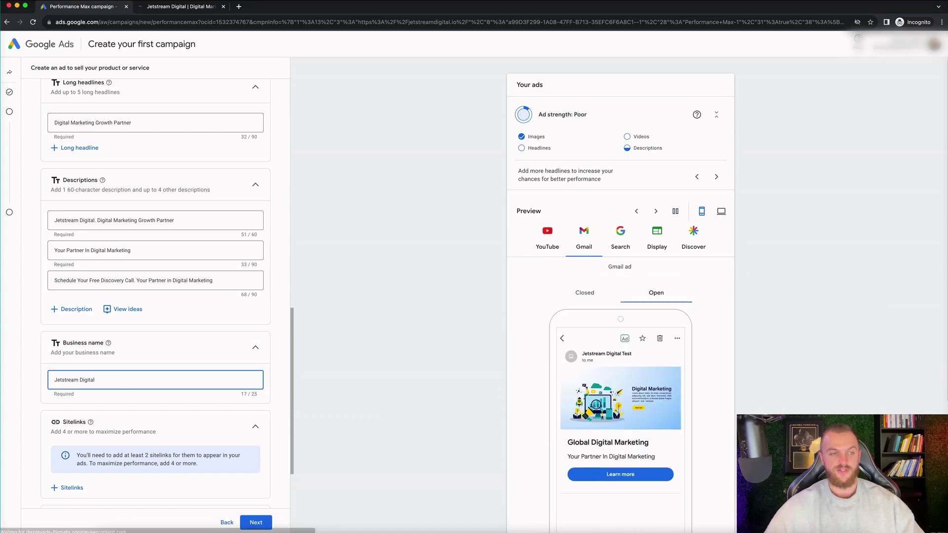
Step: Check the sitelinks panel without adding any, and expand More asset types
{"action": "scroll", "coordinate": [109, 331], "scroll_direction": "down", "scroll_amount": 4}
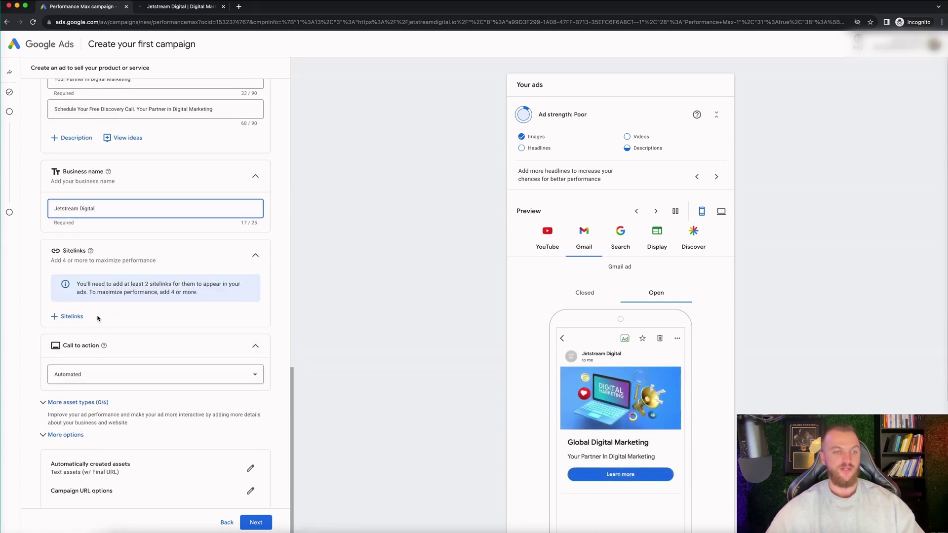
{"action": "scroll", "coordinate": [94, 311], "scroll_direction": "down", "scroll_amount": 1}
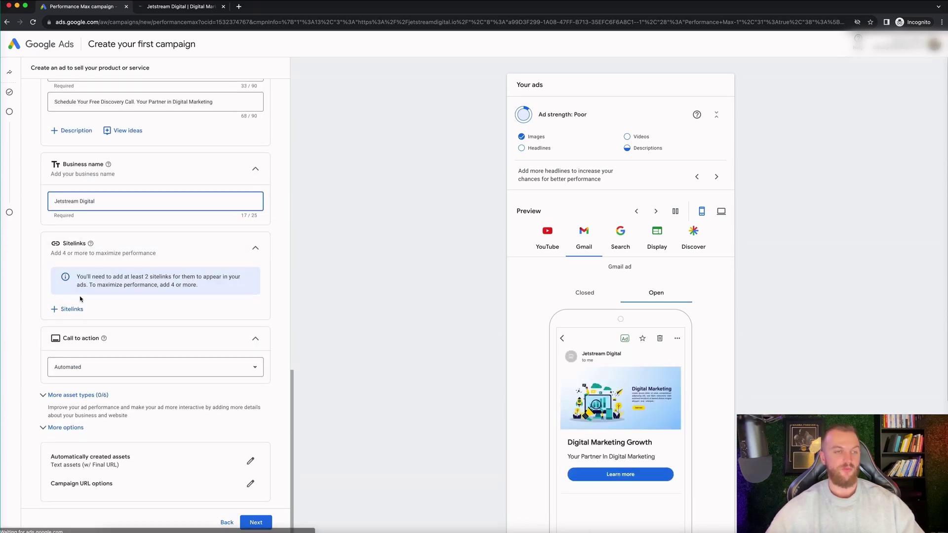
{"action": "left_click", "coordinate": [78, 308]}
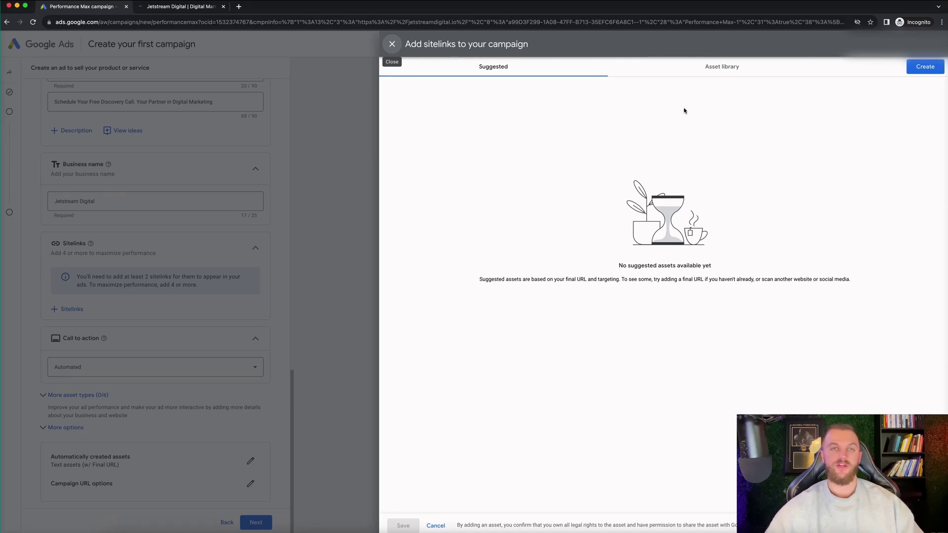
{"action": "left_click", "coordinate": [392, 39]}
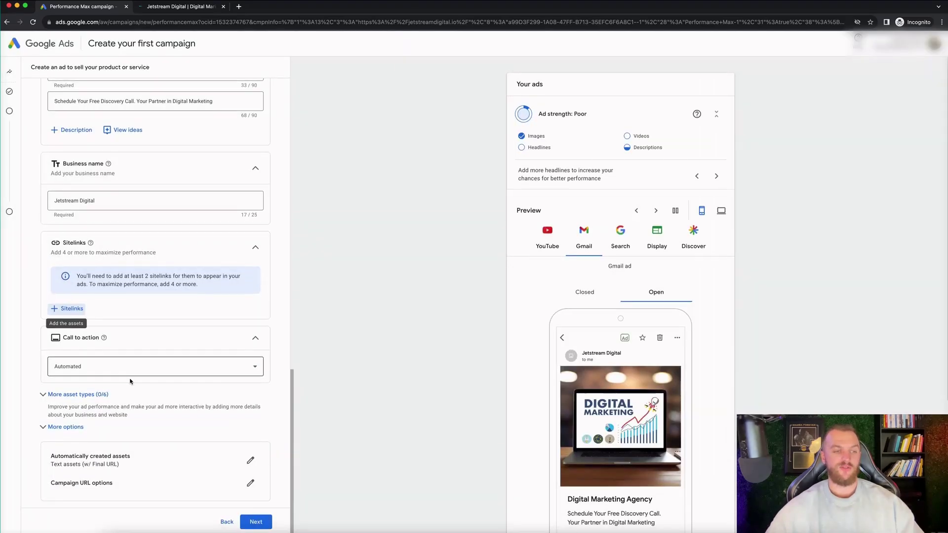
{"action": "left_click", "coordinate": [85, 396]}
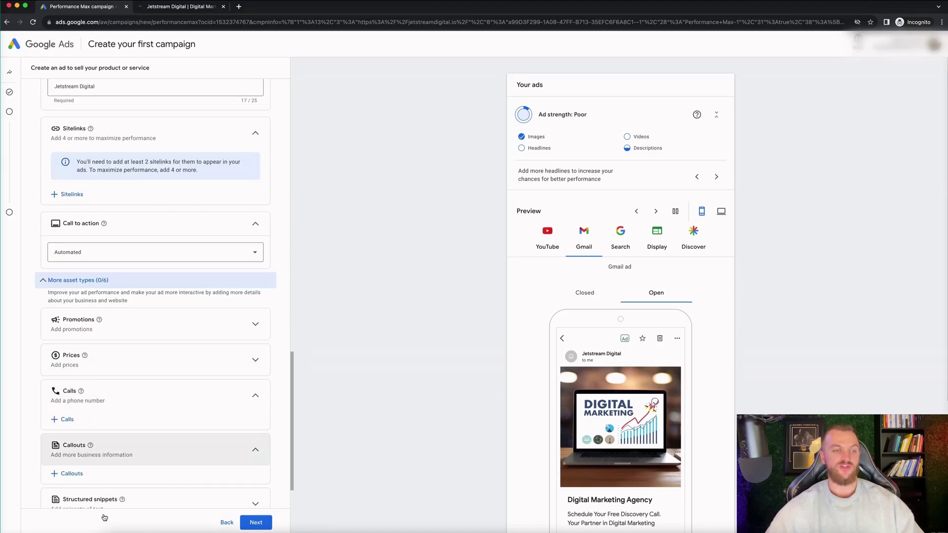
{"action": "scroll", "coordinate": [111, 385], "scroll_direction": "down", "scroll_amount": 3}
{"action": "scroll", "coordinate": [163, 415], "scroll_direction": "down", "scroll_amount": 1}
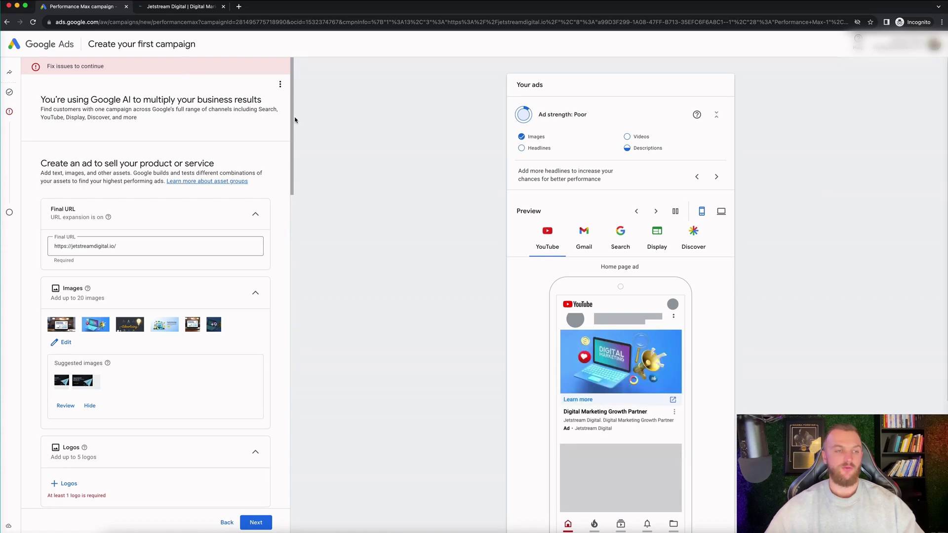
Step: Upload a logo from the computer for the ad and continue to audience targeting
{"action": "scroll", "coordinate": [94, 281], "scroll_direction": "down", "scroll_amount": 4}
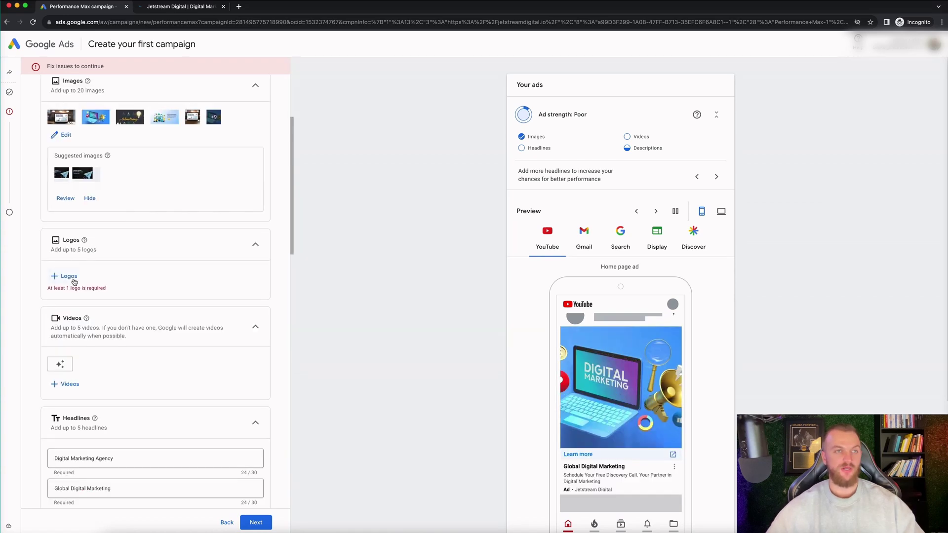
{"action": "left_click", "coordinate": [74, 282]}
{"action": "left_click", "coordinate": [868, 69]}
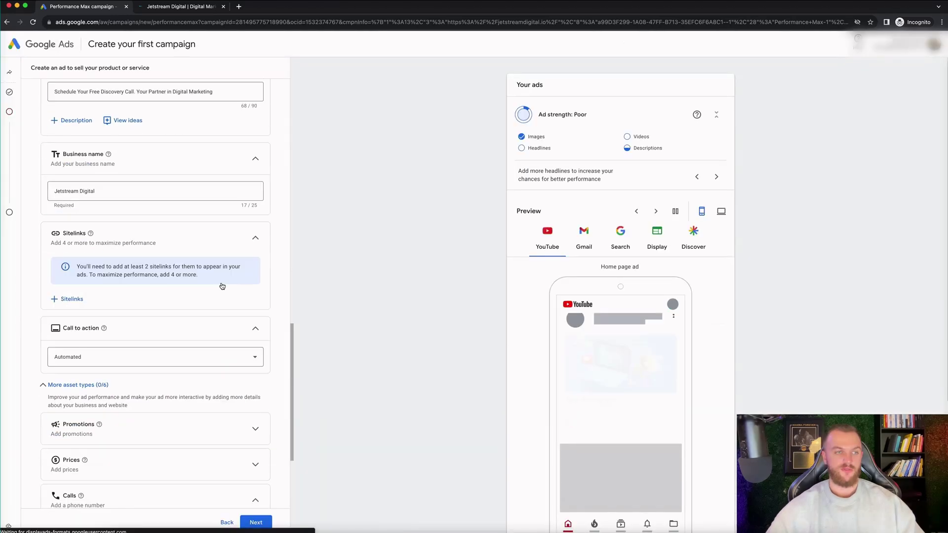
{"action": "scroll", "coordinate": [220, 282], "scroll_direction": "down", "scroll_amount": 5}
{"action": "left_click", "coordinate": [258, 522]}
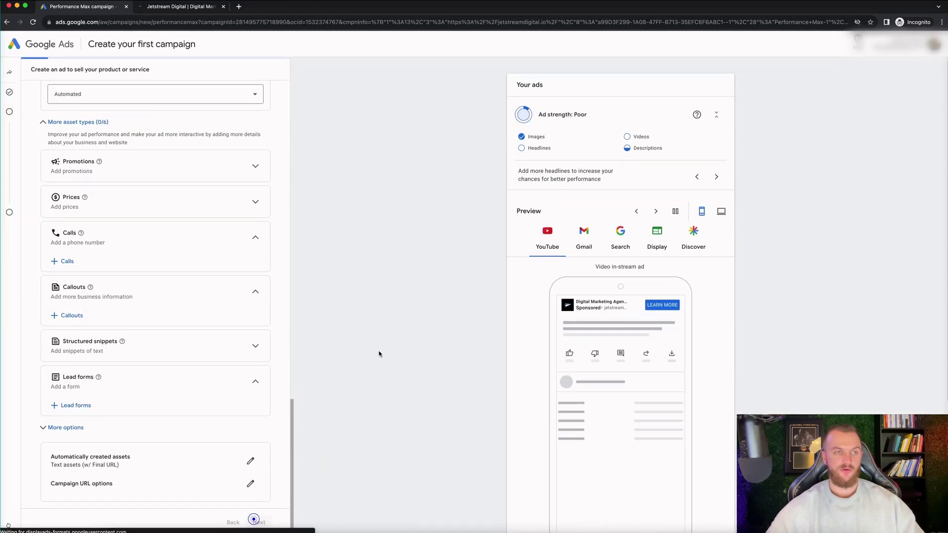
{"action": "triple_click", "coordinate": [601, 117]}
{"action": "left_click_drag", "start_coordinate": [551, 136], "coordinate": [508, 138]}
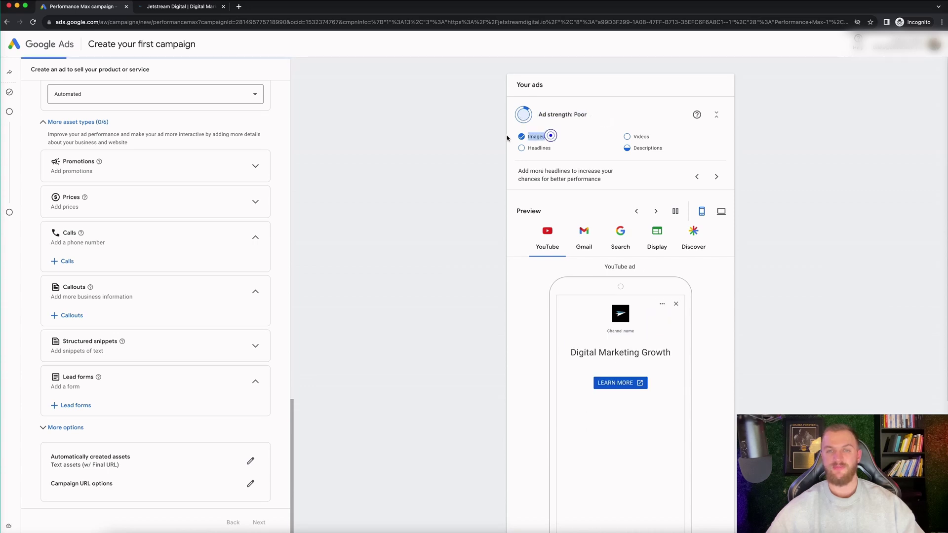
{"action": "left_click_drag", "start_coordinate": [650, 136], "coordinate": [616, 144]}
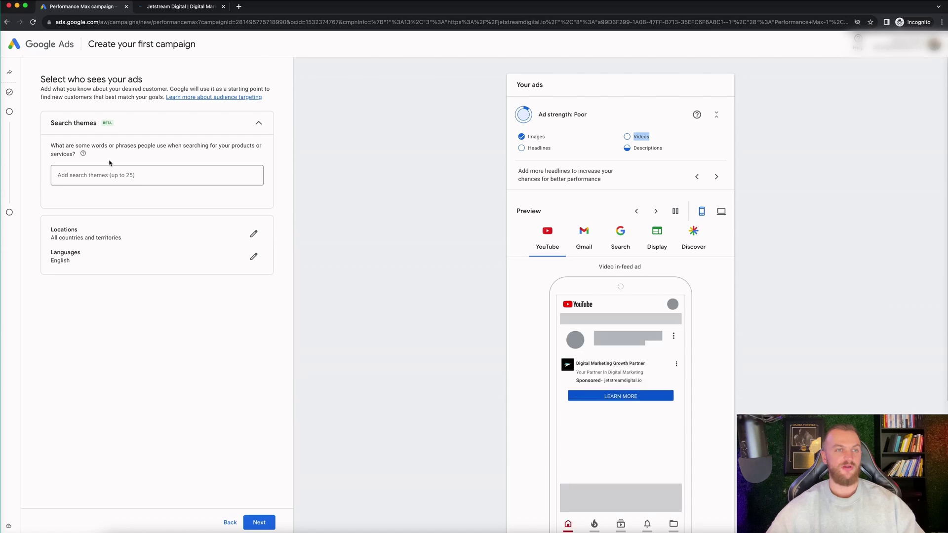
Step: Add search themes 'advertising agency', 'facebook ads agency' and 'google ads agency'
{"action": "mouse_move", "coordinate": [83, 154]}
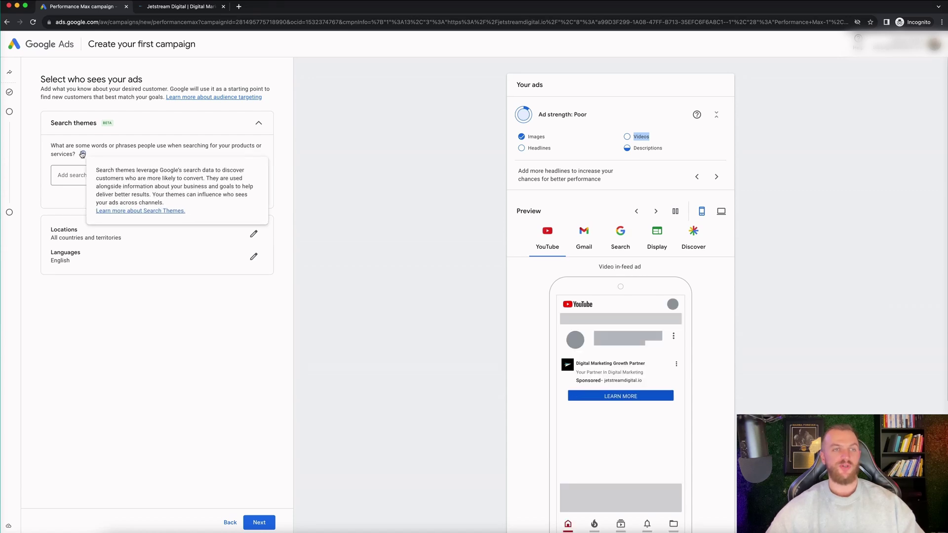
{"action": "left_click", "coordinate": [66, 175]}
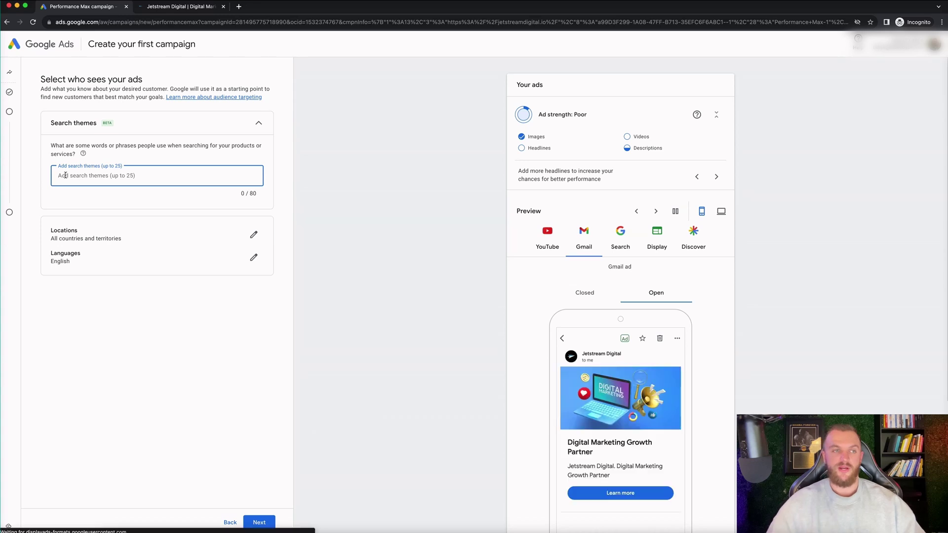
{"action": "type", "text": "adv"}
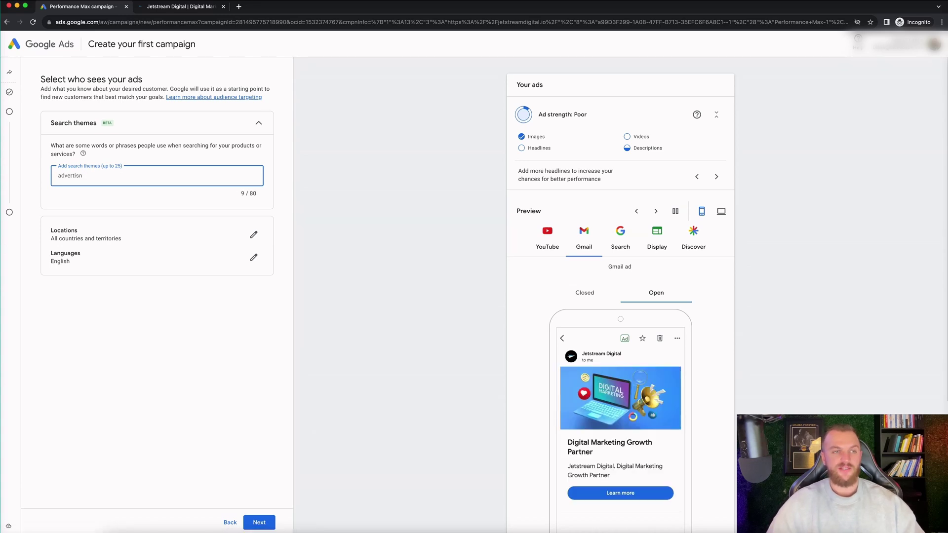
{"action": "type", "text": "ertising agency"}
{"action": "key", "text": "Return"}
{"action": "type", "text": "facebook ads"}
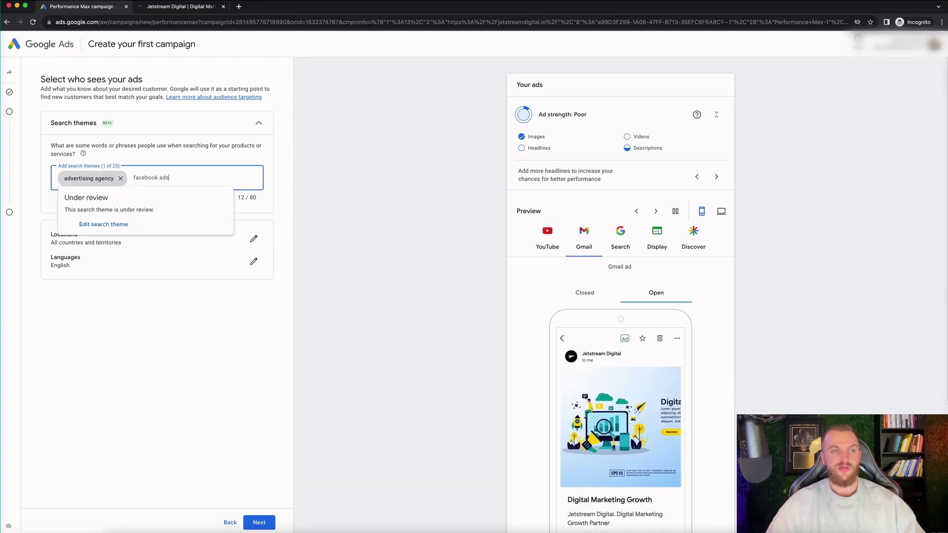
{"action": "type", "text": " agency"}
{"action": "key", "text": "Return"}
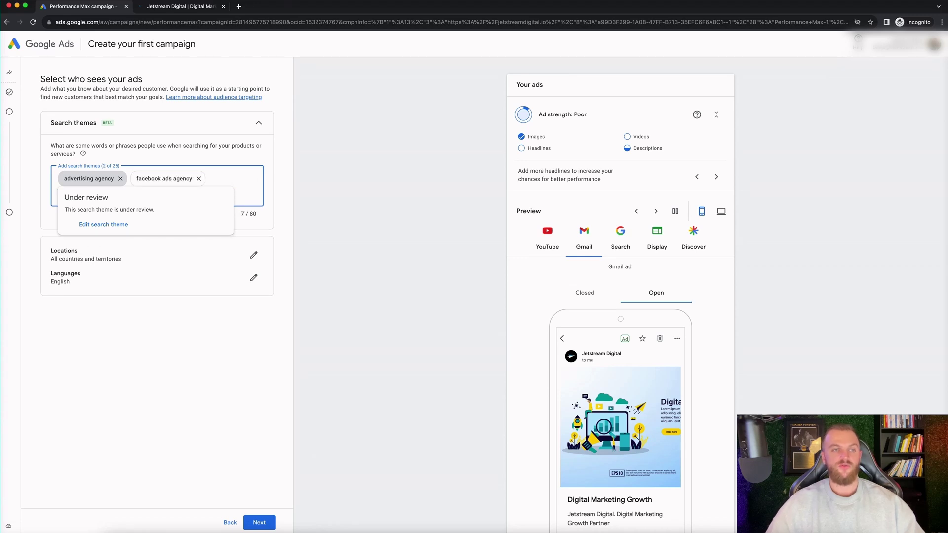
{"action": "type", "text": "google ads agency"}
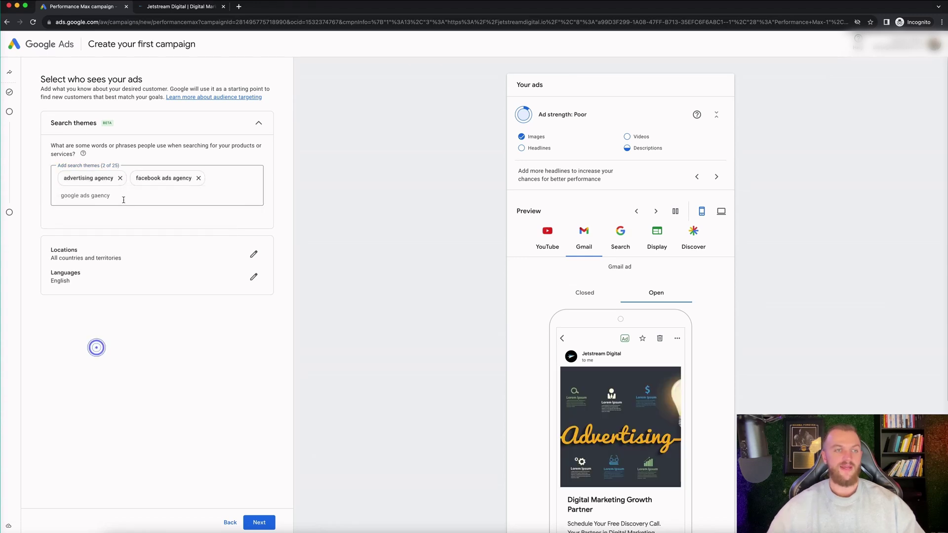
{"action": "key", "text": "Return"}
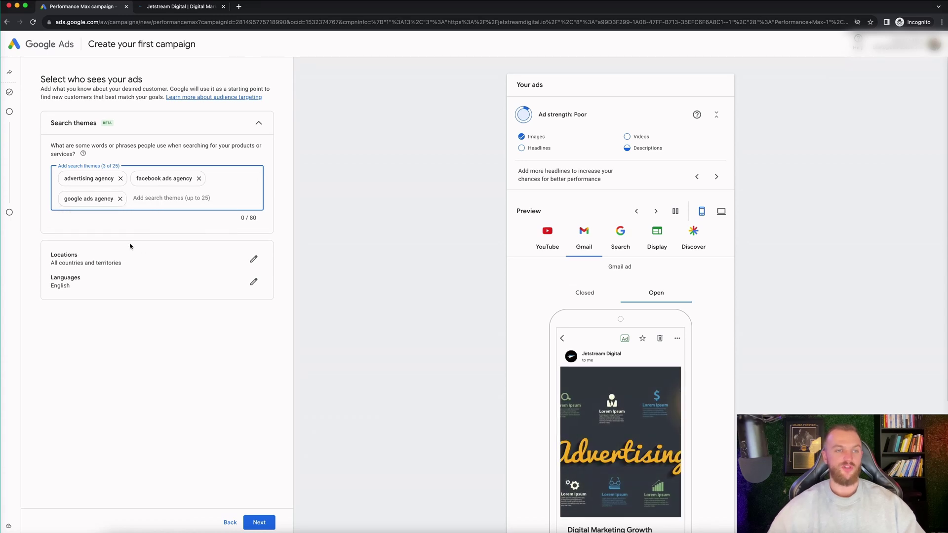
Step: Change the location targeting to Canada only and continue to bid strategy
{"action": "left_click", "coordinate": [258, 523]}
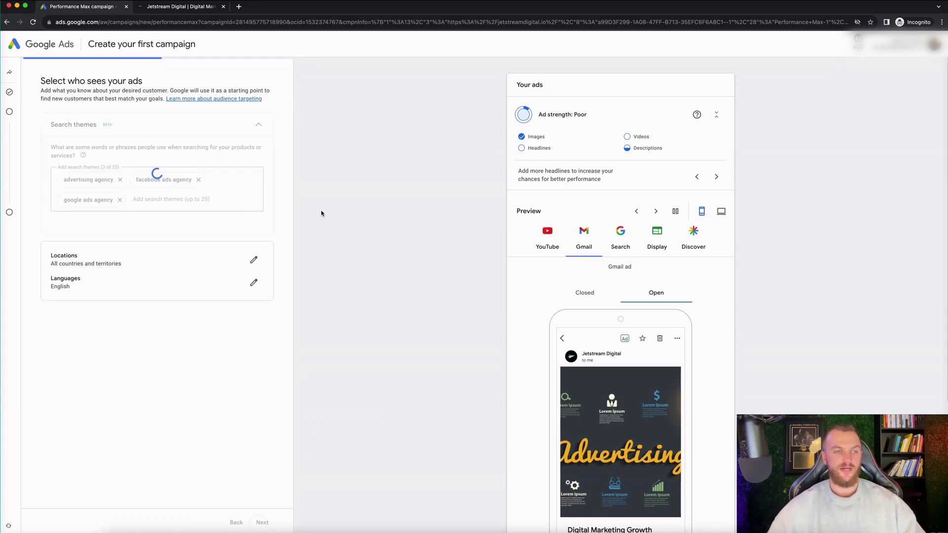
{"action": "left_click", "coordinate": [230, 523]}
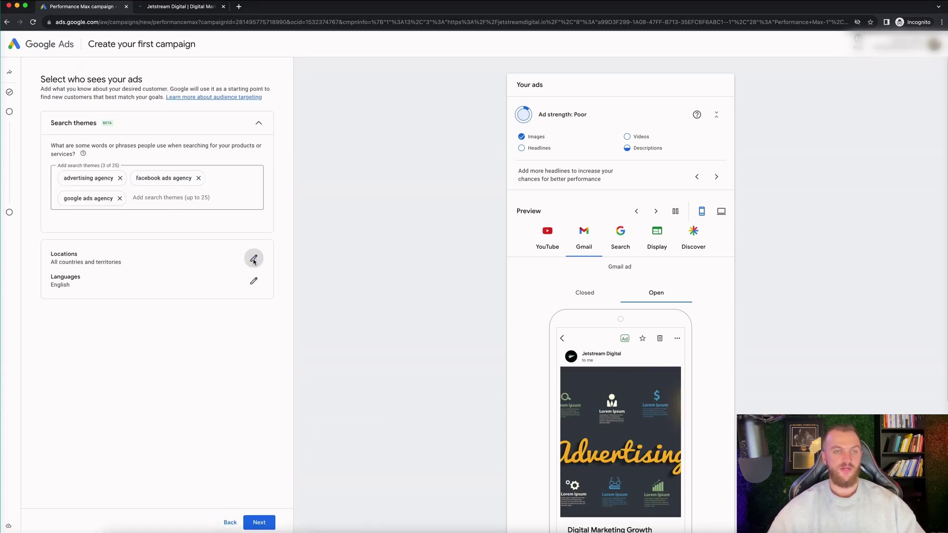
{"action": "left_click", "coordinate": [254, 259]}
{"action": "left_click", "coordinate": [385, 129]}
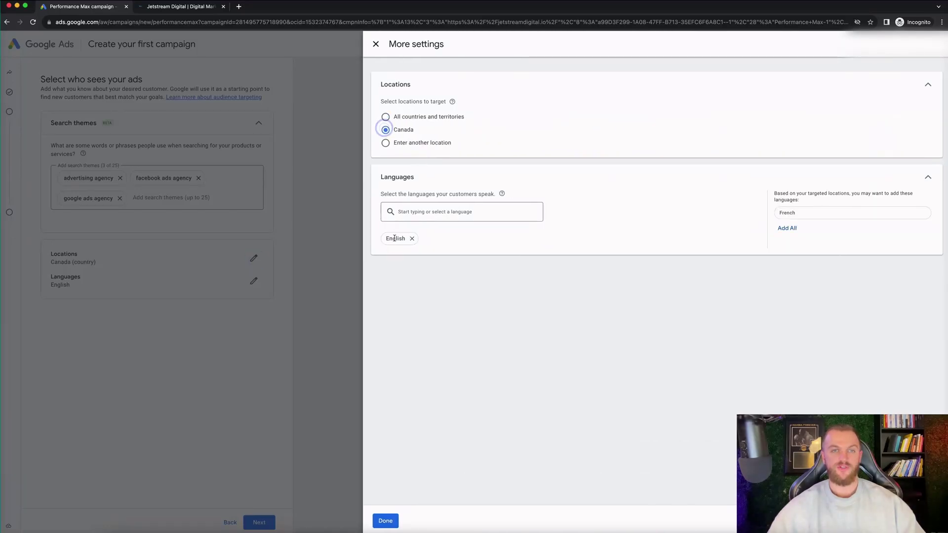
{"action": "left_click", "coordinate": [385, 521]}
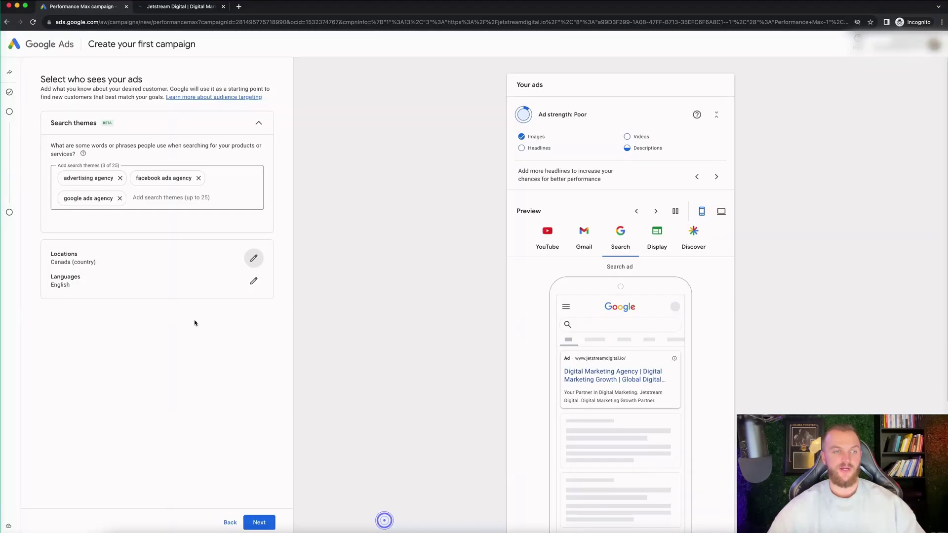
{"action": "left_click", "coordinate": [260, 522]}
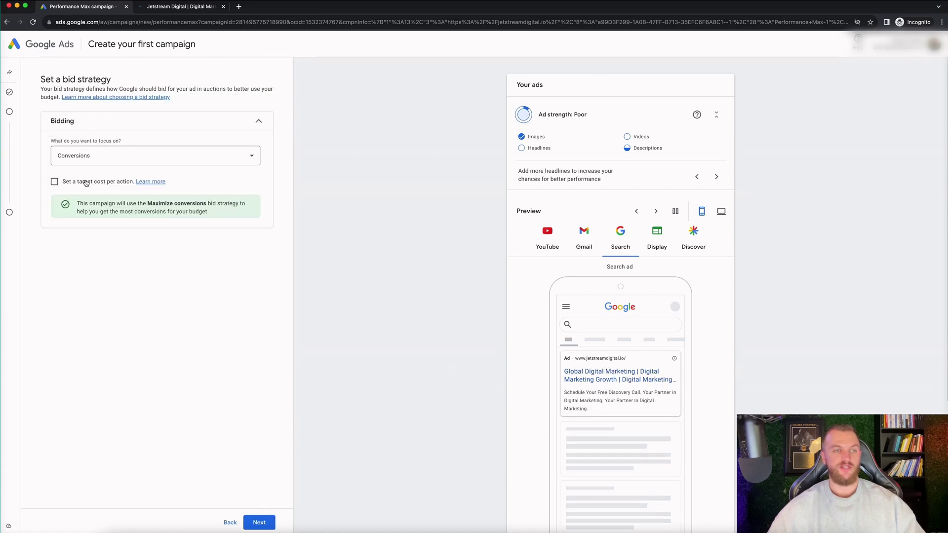
Step: Keep Conversions bidding and accept the CA$54.00 daily budget
{"action": "left_click", "coordinate": [270, 521]}
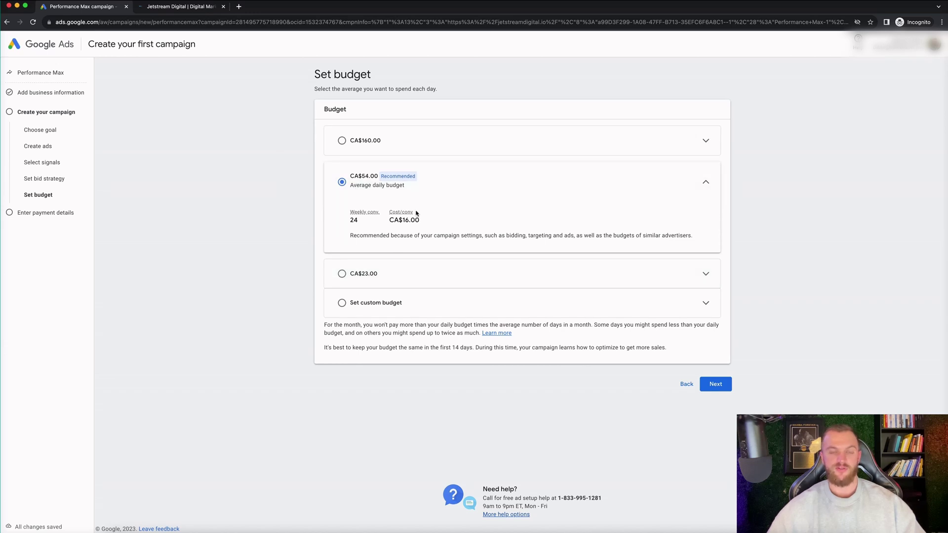
{"action": "left_click", "coordinate": [714, 384]}
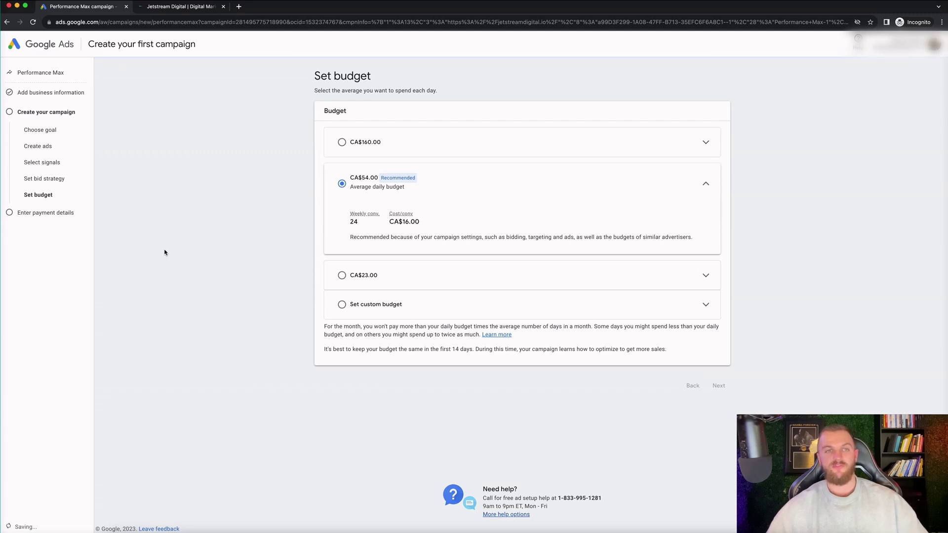
Step: Add a credit or debit card as the payment method and submit the campaign
{"action": "scroll", "coordinate": [531, 270], "scroll_direction": "down", "scroll_amount": 5}
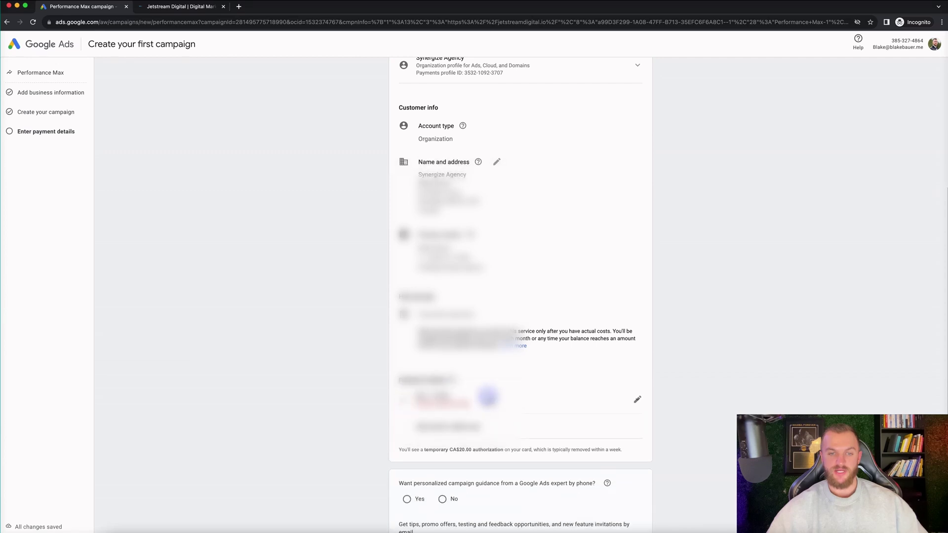
{"action": "left_click", "coordinate": [467, 427]}
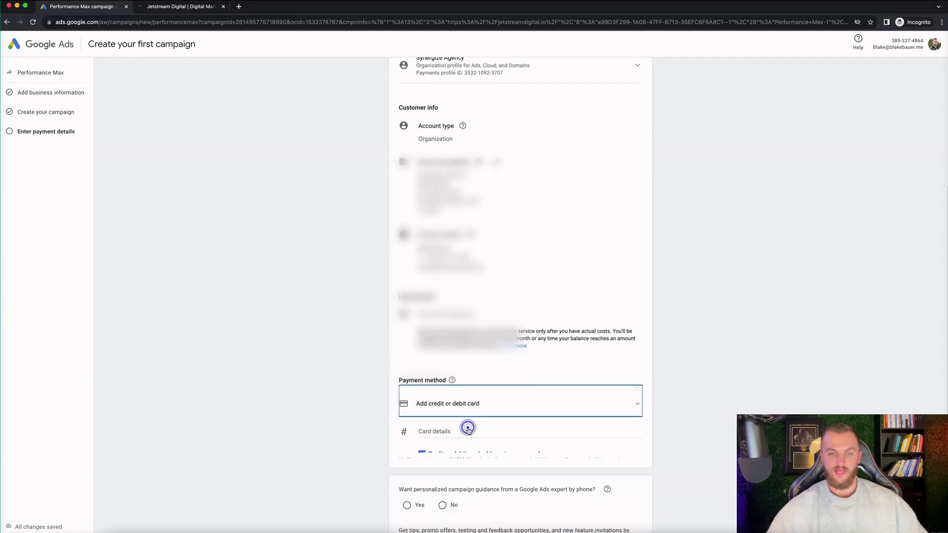
{"action": "scroll", "coordinate": [475, 381], "scroll_direction": "down", "scroll_amount": 5}
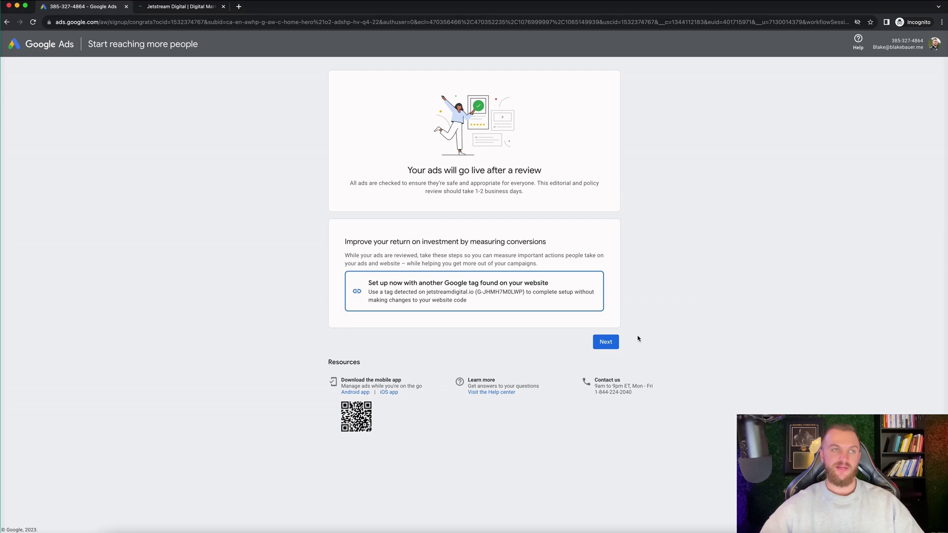
Step: Begin setup with the detected Google tag, then abandon it and discard the changes
{"action": "left_click", "coordinate": [606, 347]}
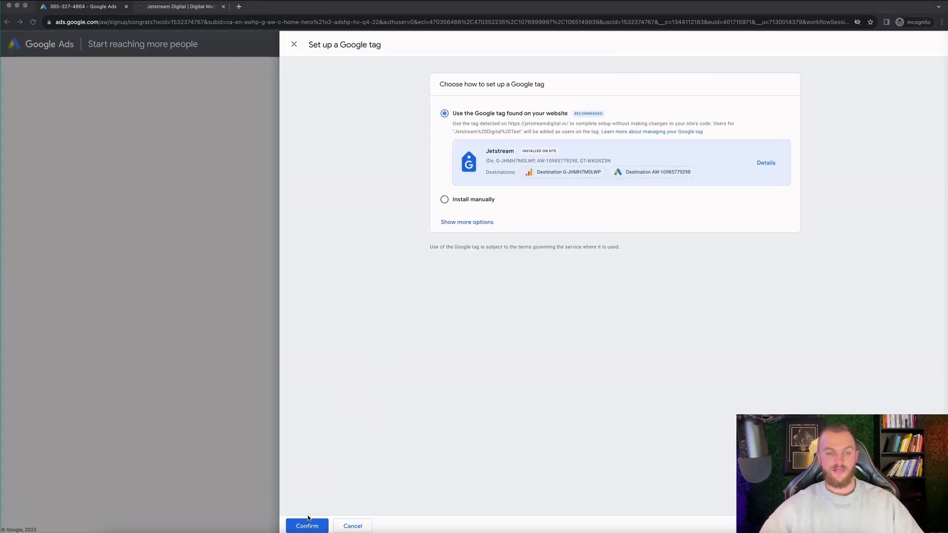
{"action": "left_click", "coordinate": [306, 526]}
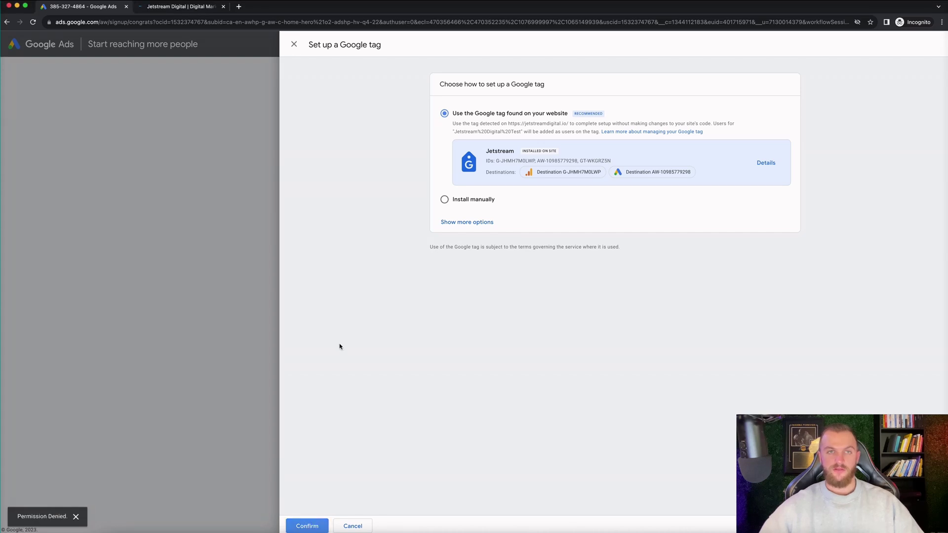
{"action": "left_click", "coordinate": [292, 46]}
{"action": "left_click", "coordinate": [555, 134]}
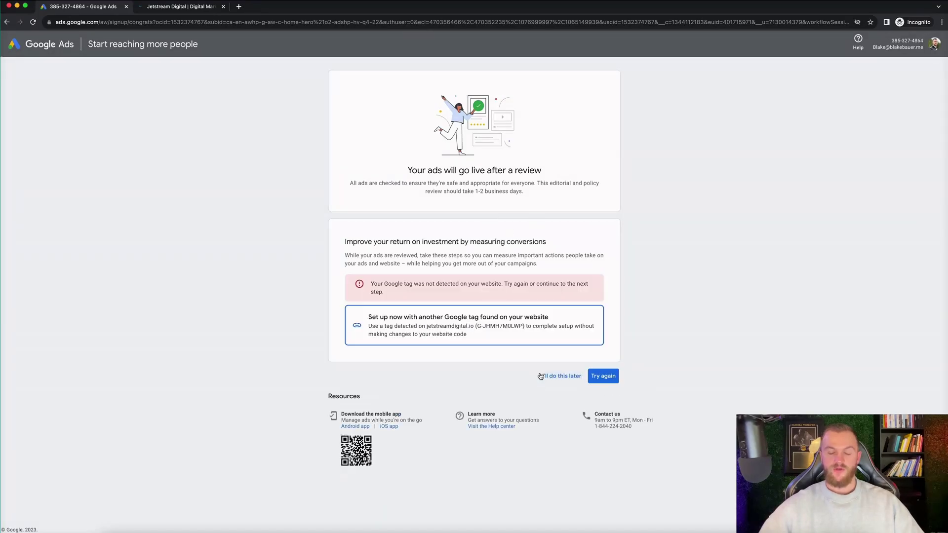
Step: Postpone the Google tag, agree to the terms, and enter the account Overview
{"action": "left_click", "coordinate": [550, 376]}
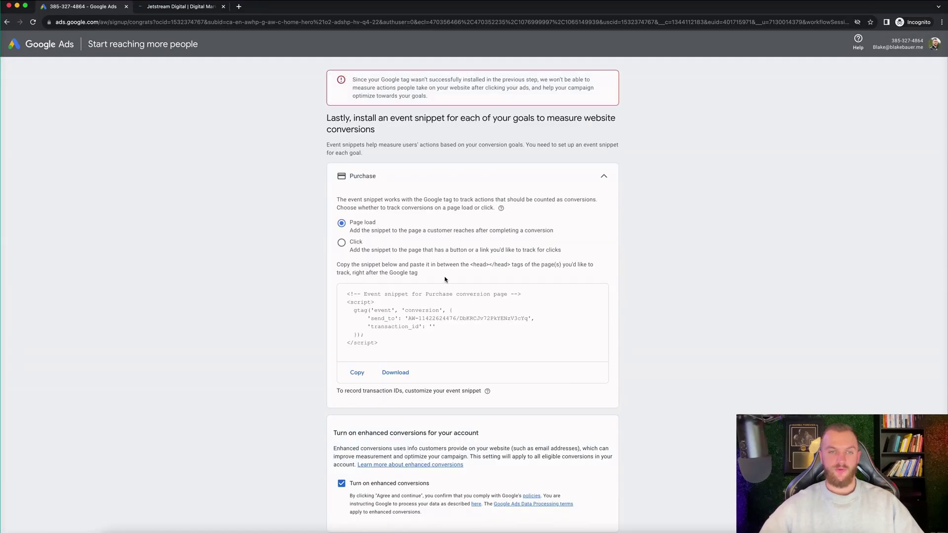
{"action": "scroll", "coordinate": [396, 199], "scroll_direction": "down", "scroll_amount": 3}
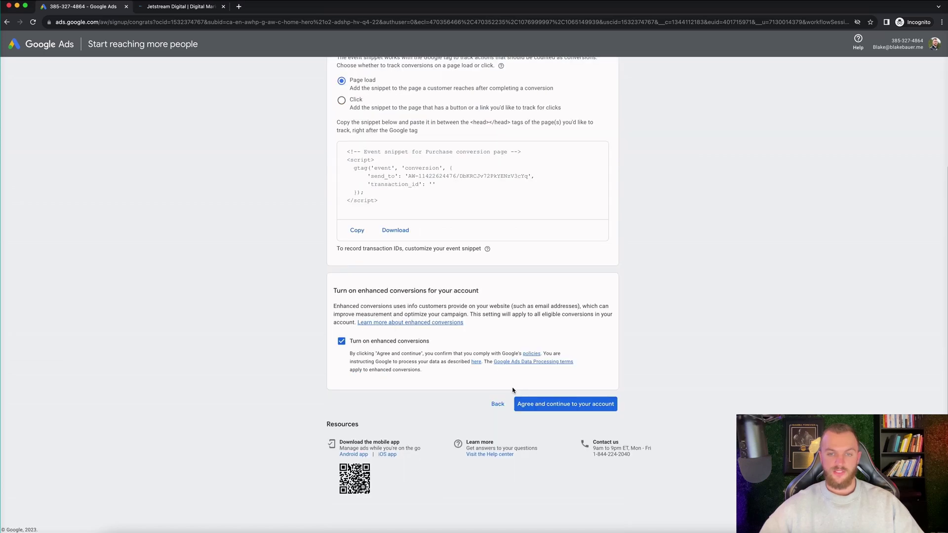
{"action": "left_click", "coordinate": [554, 409]}
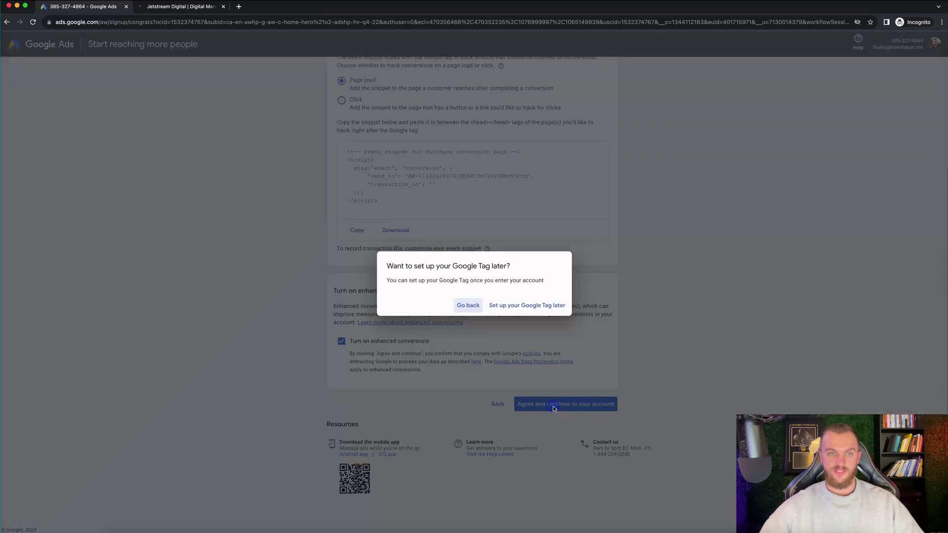
{"action": "left_click", "coordinate": [512, 307]}
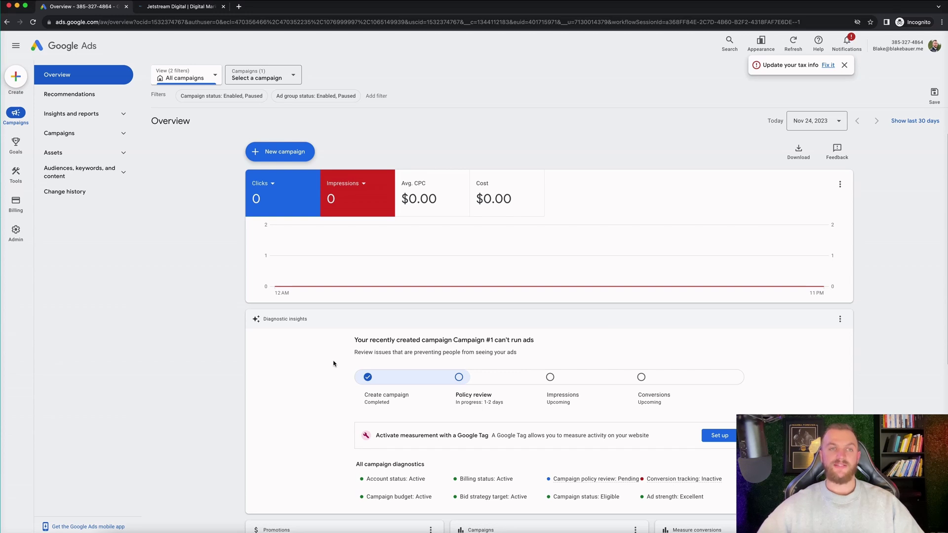
Step: Glance at the campaign list and workspace options, then exit the workspace tour
{"action": "left_click", "coordinate": [259, 77]}
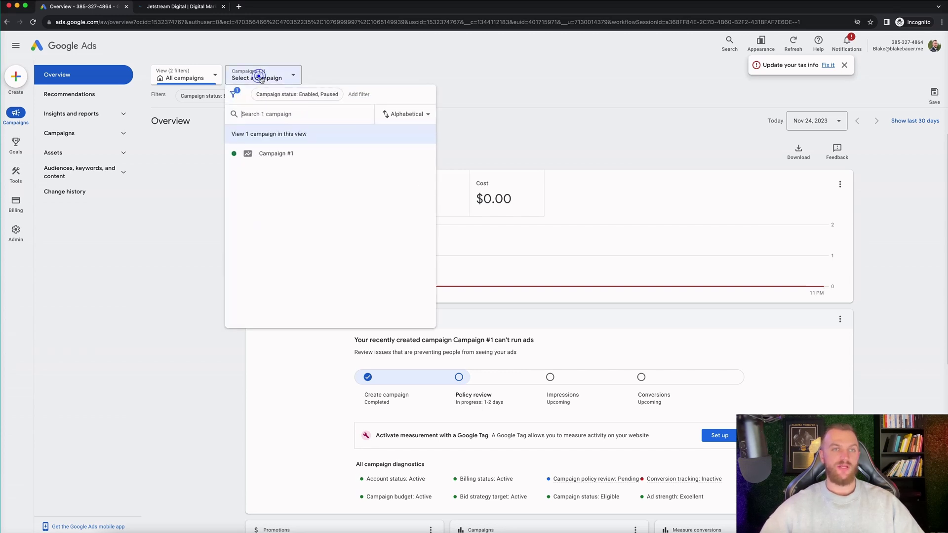
{"action": "left_click", "coordinate": [176, 215]}
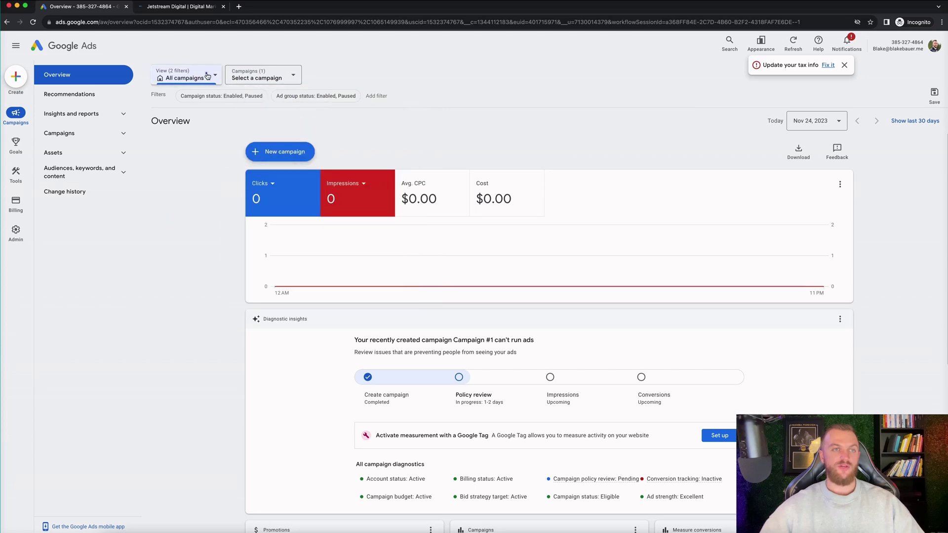
{"action": "left_click", "coordinate": [206, 78]}
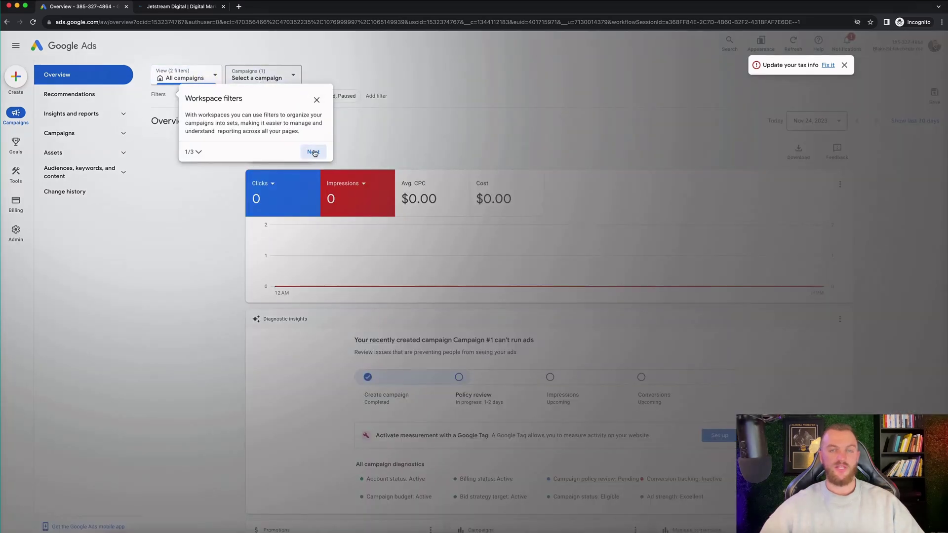
{"action": "left_click", "coordinate": [313, 151]}
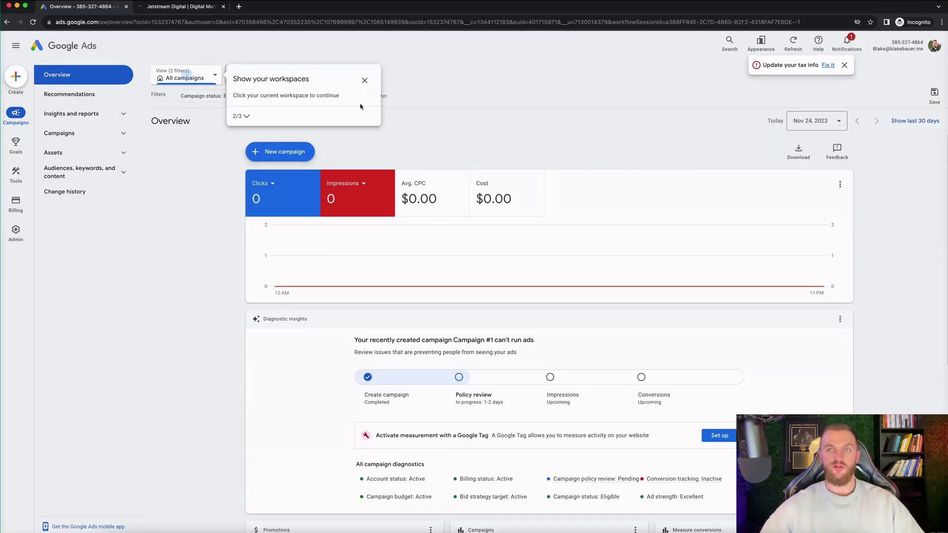
{"action": "left_click", "coordinate": [365, 80]}
{"action": "left_click", "coordinate": [514, 310]}
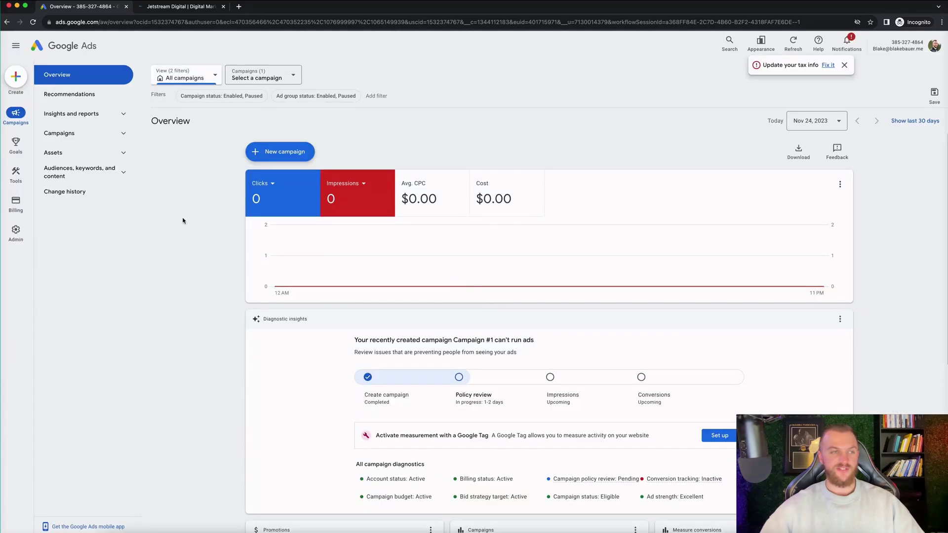
Step: Expand the Campaigns, Assets, Audiences and goal sidebar sections, then show the campaign list
{"action": "left_click", "coordinate": [107, 115]}
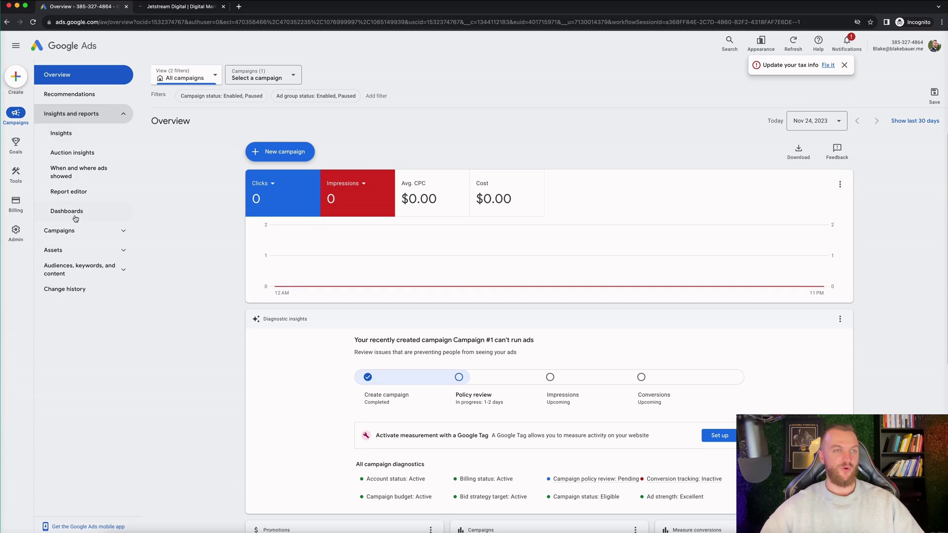
{"action": "left_click", "coordinate": [103, 117]}
{"action": "left_click", "coordinate": [110, 132]}
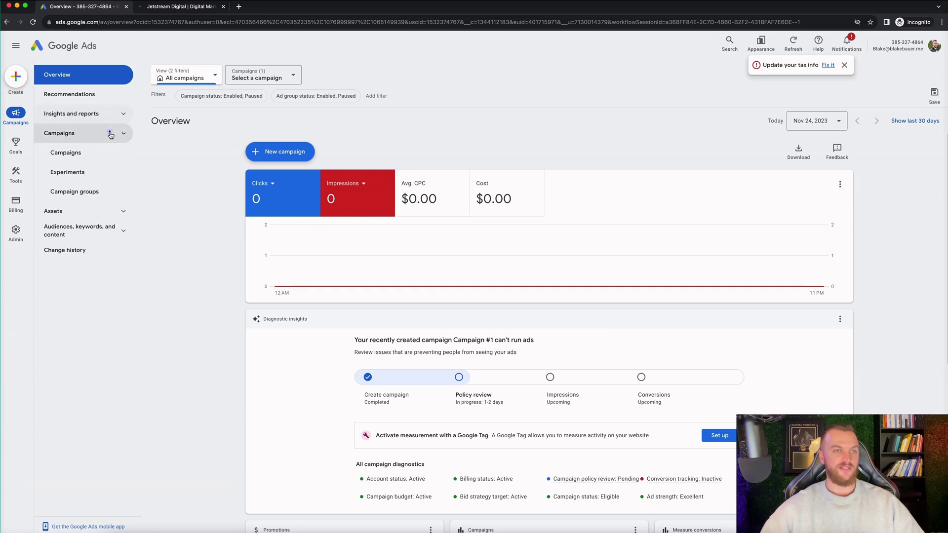
{"action": "left_click", "coordinate": [111, 212]}
{"action": "left_click", "coordinate": [123, 256]}
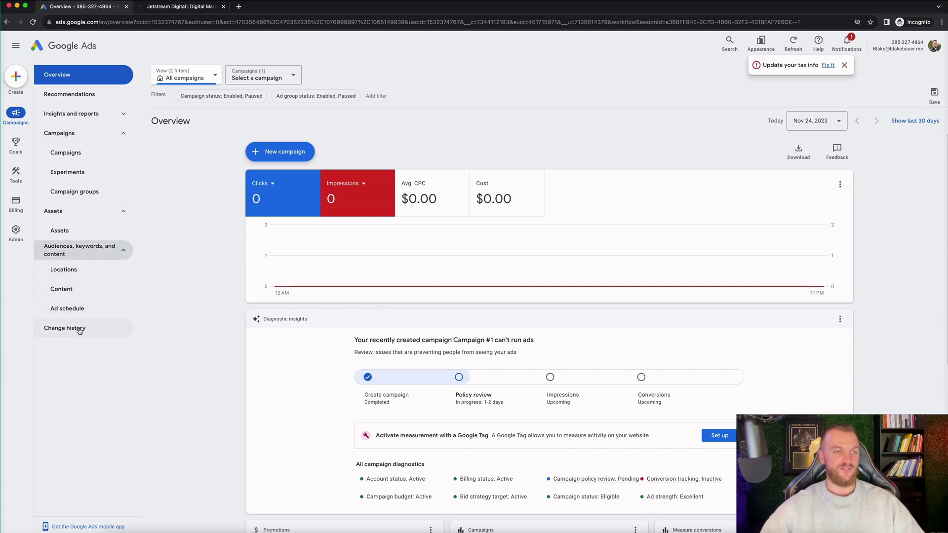
{"action": "mouse_move", "coordinate": [16, 146]}
{"action": "left_click", "coordinate": [117, 73]}
{"action": "left_click", "coordinate": [105, 212]}
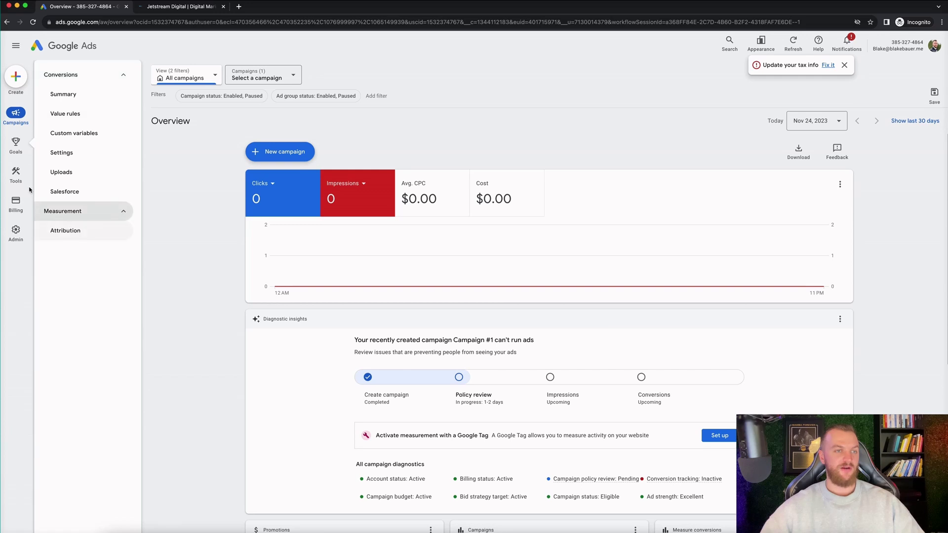
{"action": "mouse_move", "coordinate": [17, 211]}
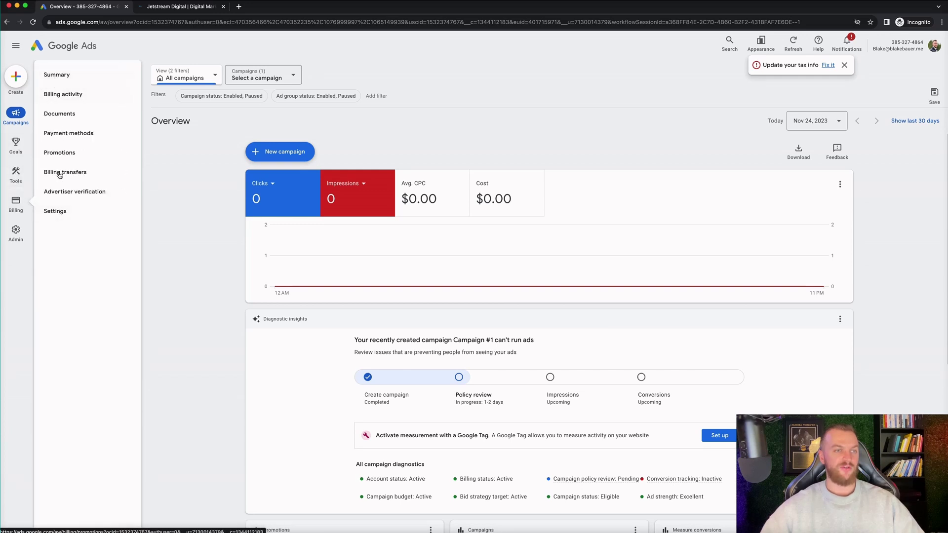
{"action": "mouse_move", "coordinate": [13, 239]}
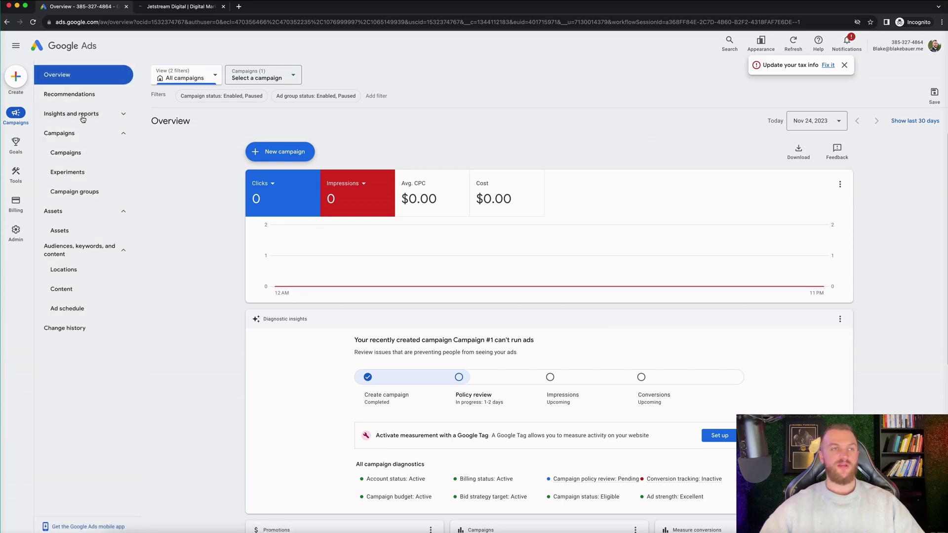
{"action": "left_click", "coordinate": [259, 80]}
Step: Open Campaign #1's overview and change its status from Enabled to Paused
{"action": "left_click", "coordinate": [283, 158]}
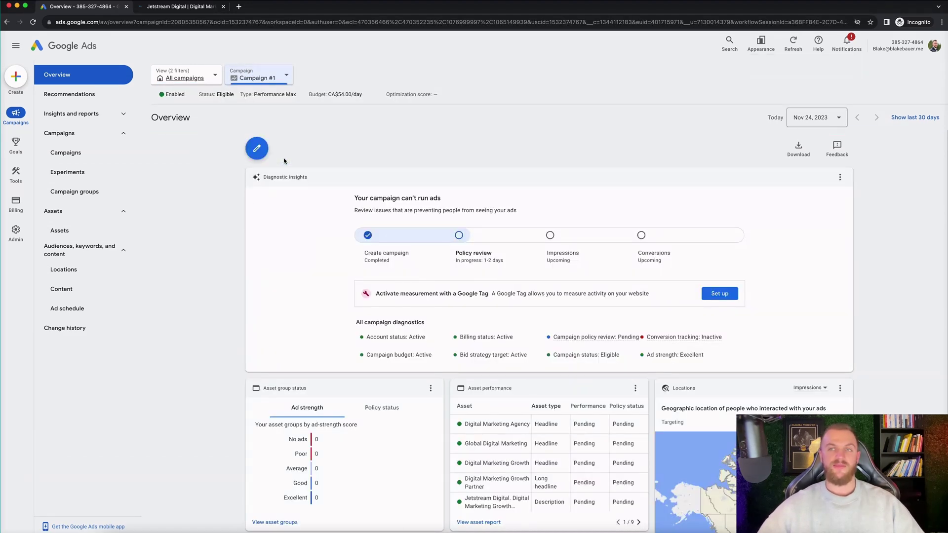
{"action": "left_click", "coordinate": [180, 98]}
{"action": "left_click", "coordinate": [178, 118]}
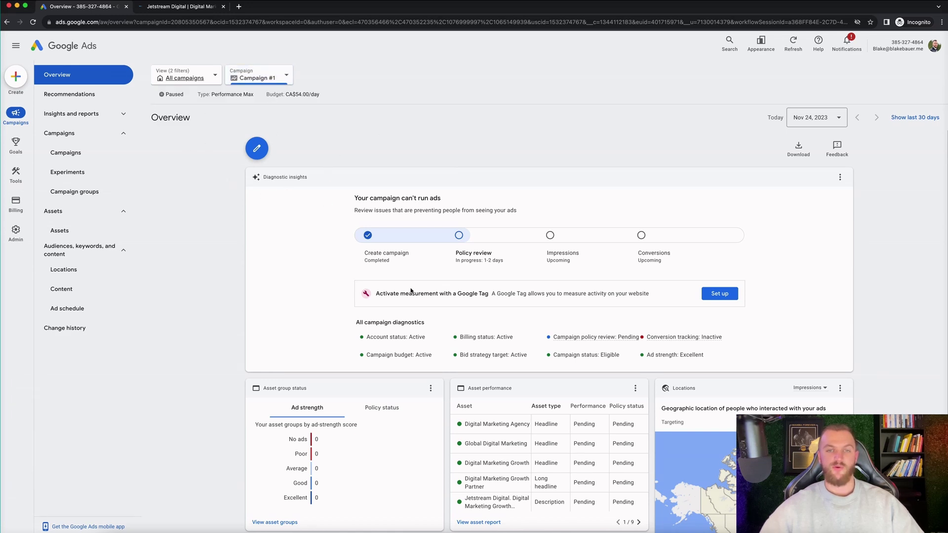
{"action": "scroll", "coordinate": [517, 271], "scroll_direction": "down", "scroll_amount": 3}
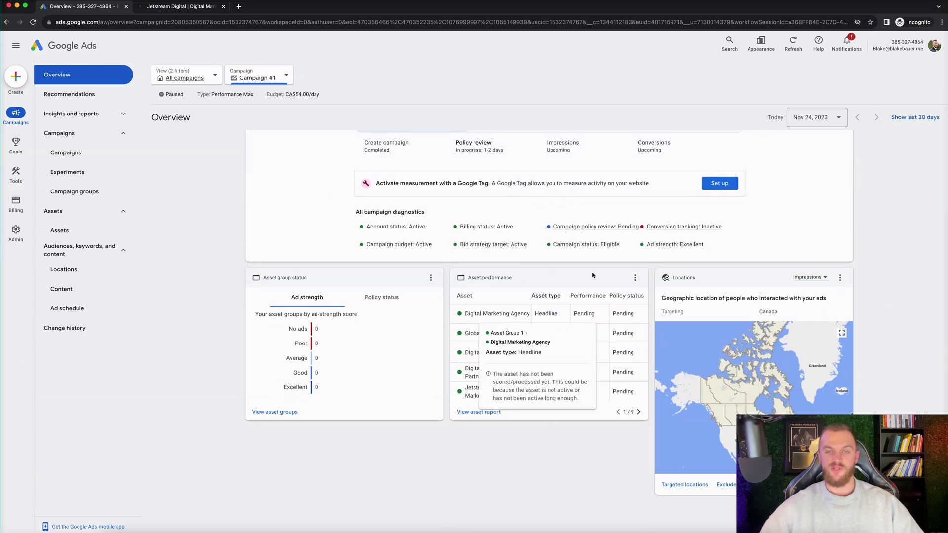
{"action": "scroll", "coordinate": [424, 313], "scroll_direction": "up", "scroll_amount": 3}
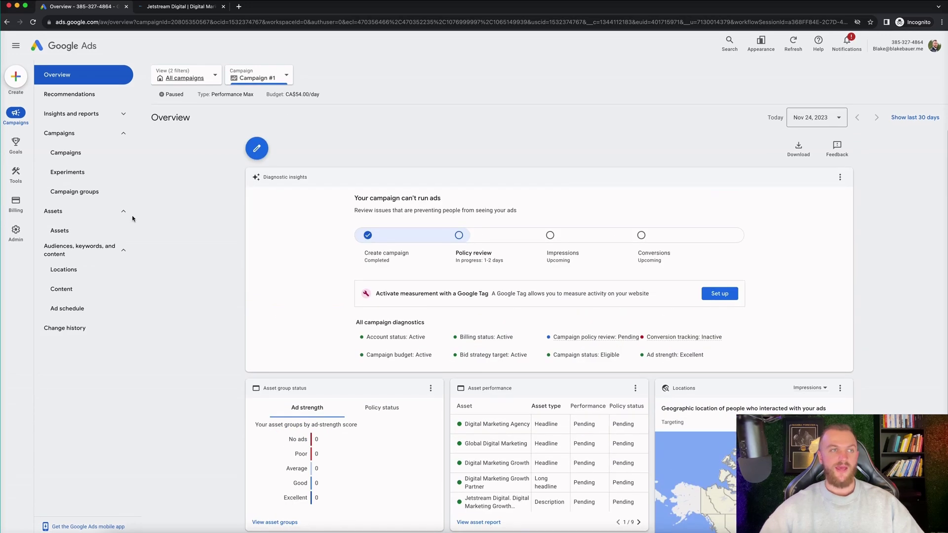
{"action": "left_click", "coordinate": [17, 73]}
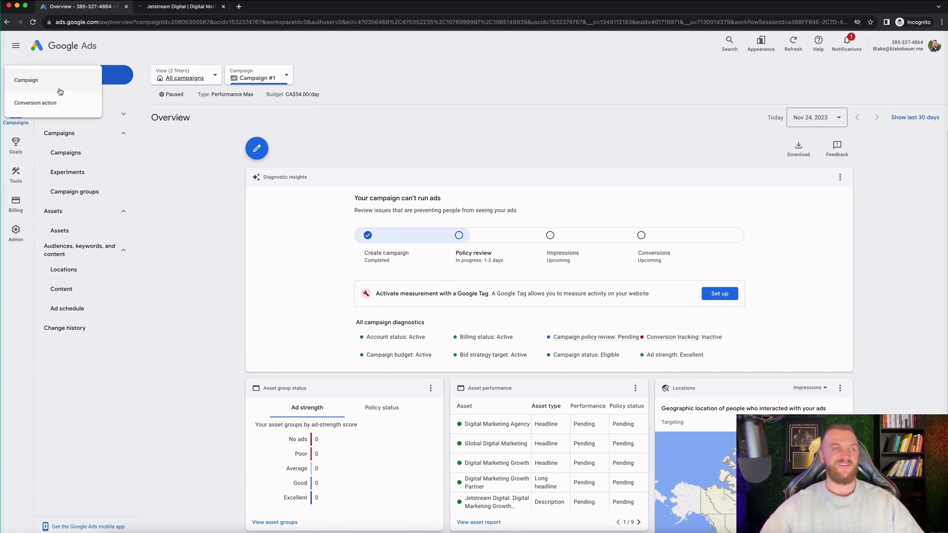
{"action": "left_click", "coordinate": [60, 85]}
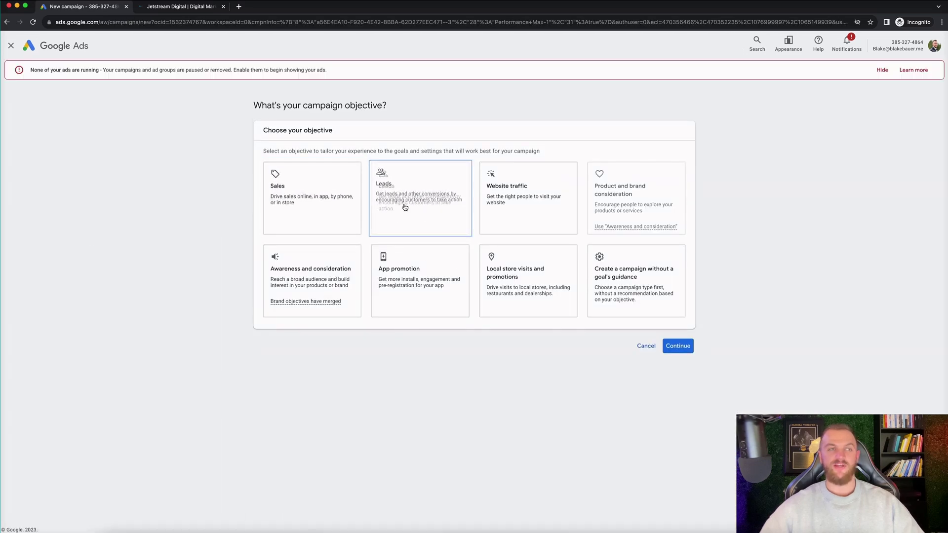
{"action": "left_click_drag", "start_coordinate": [406, 201], "coordinate": [463, 201]}
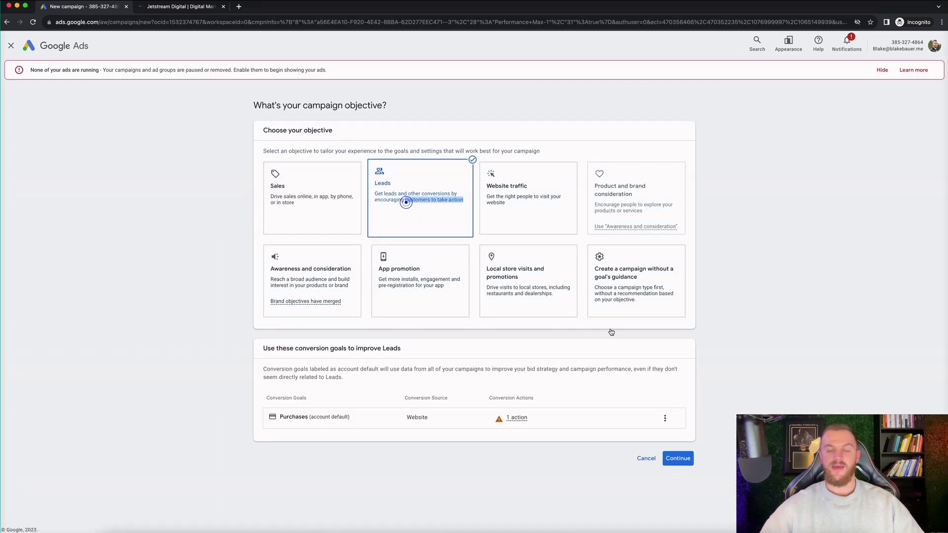
{"action": "left_click", "coordinate": [678, 458]}
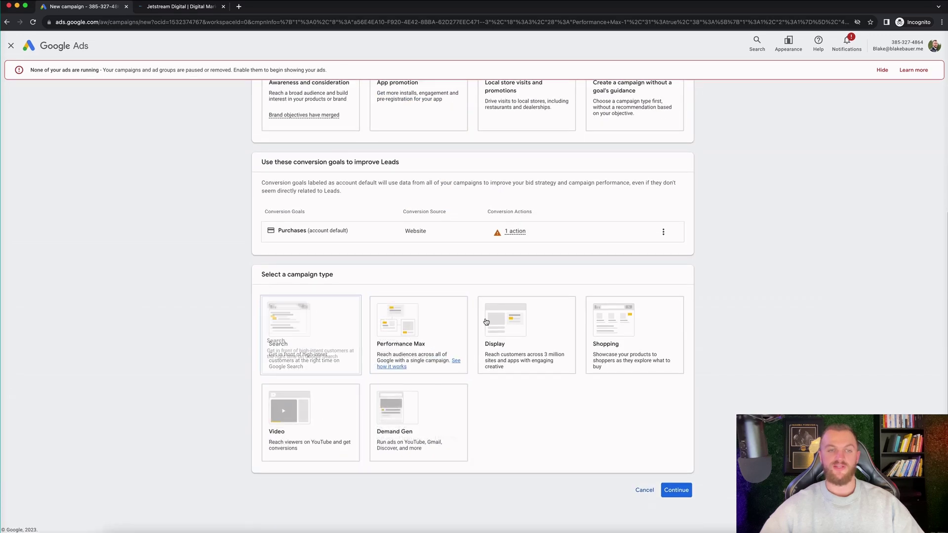
{"action": "left_click", "coordinate": [330, 364]}
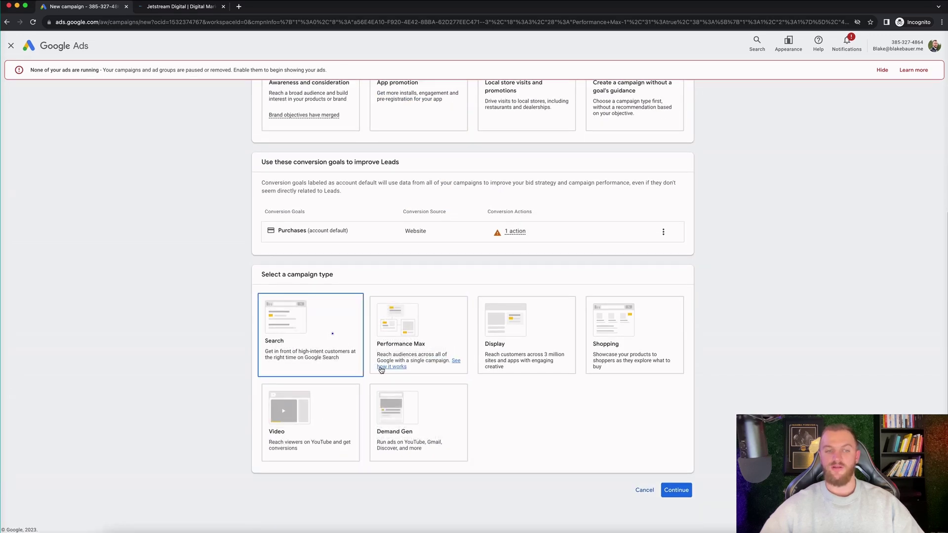
{"action": "left_click", "coordinate": [284, 308]}
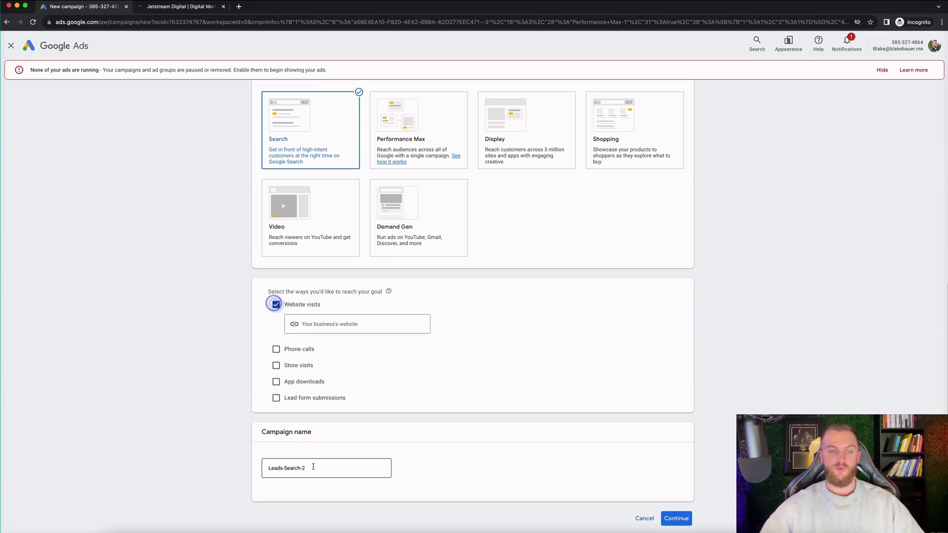
{"action": "left_click", "coordinate": [9, 46]}
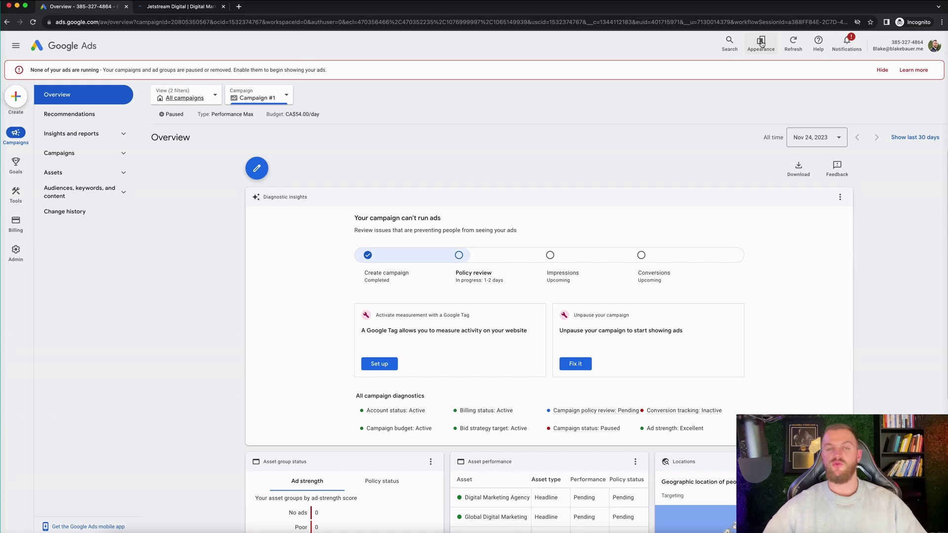
Step: Switch to the previous design, giving 'I don't have time to learn a new layout' as the reason
{"action": "left_click", "coordinate": [761, 42]}
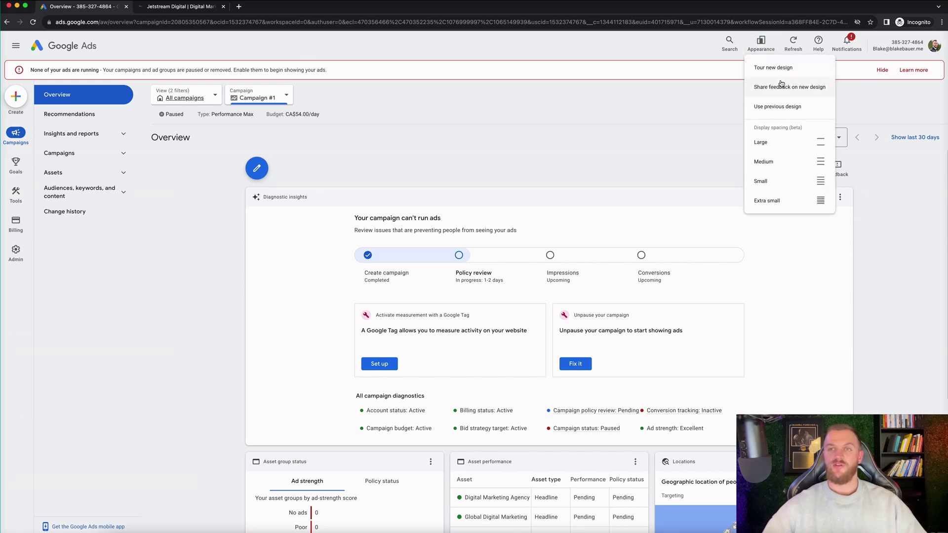
{"action": "left_click", "coordinate": [784, 106]}
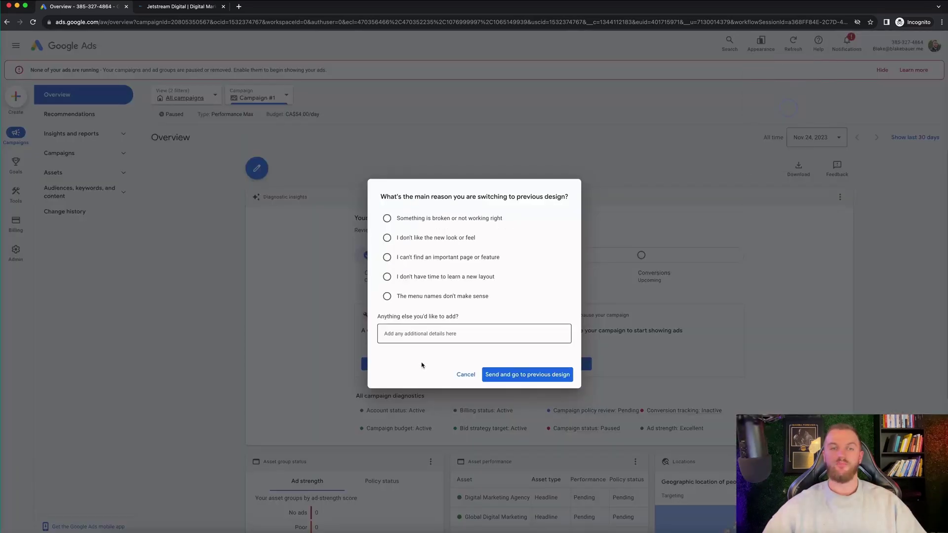
{"action": "left_click", "coordinate": [388, 276]}
{"action": "left_click", "coordinate": [522, 373]}
Step: Dismiss the guide popup and show the campaign navigation panel
{"action": "left_click", "coordinate": [847, 135]}
{"action": "left_click", "coordinate": [509, 303]}
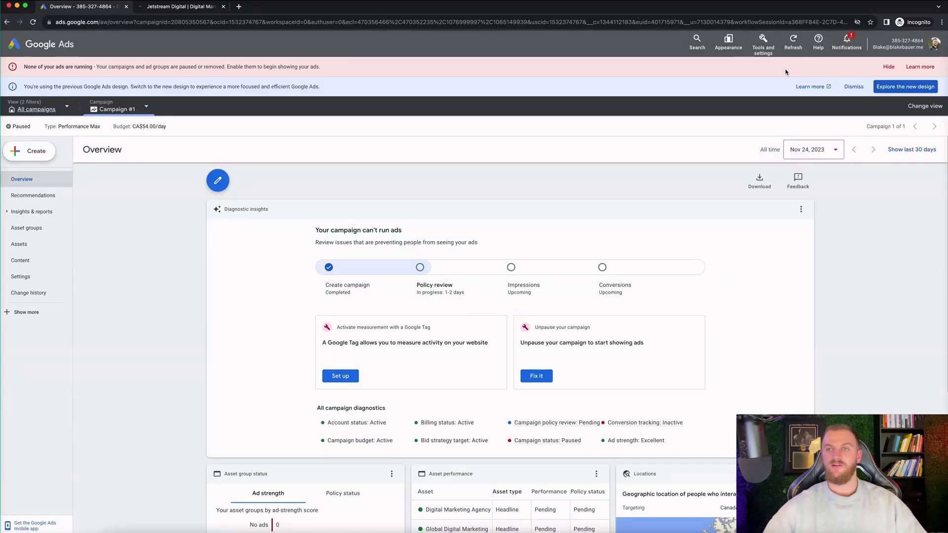
{"action": "left_click", "coordinate": [921, 106]}
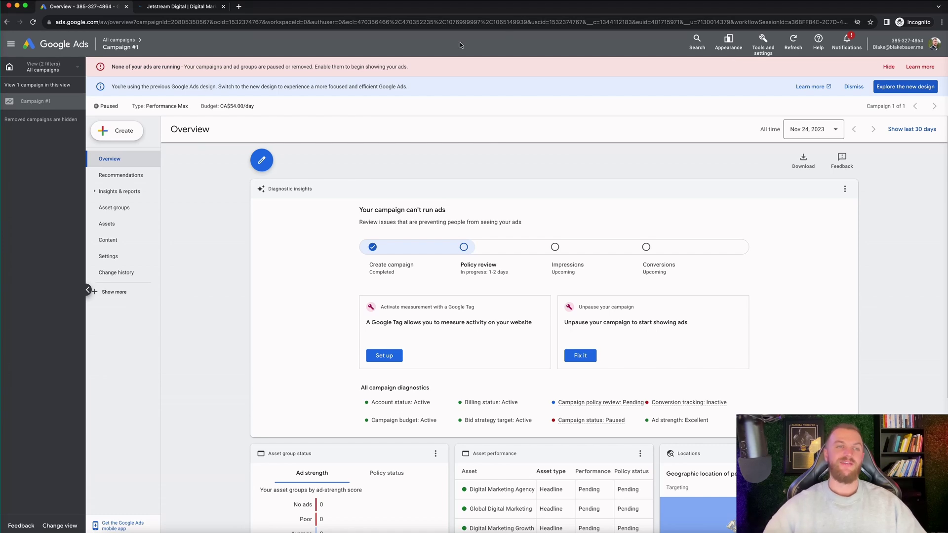
Step: Choose Use new design from the Appearance settings
{"action": "left_click", "coordinate": [729, 40]}
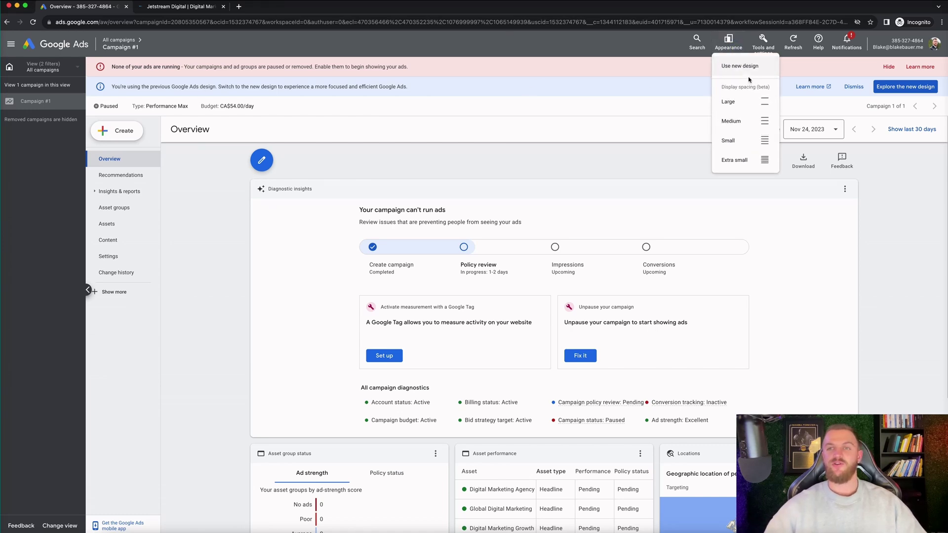
{"action": "left_click", "coordinate": [743, 66]}
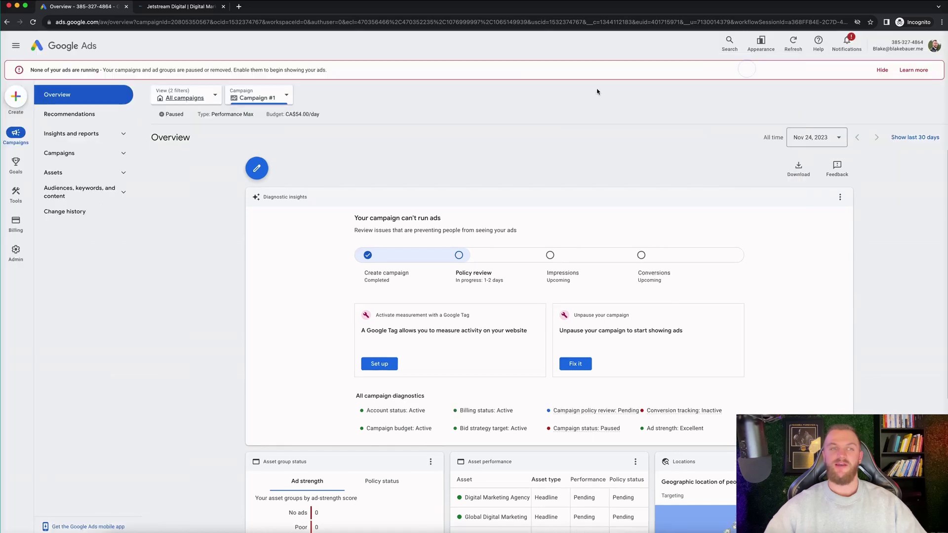